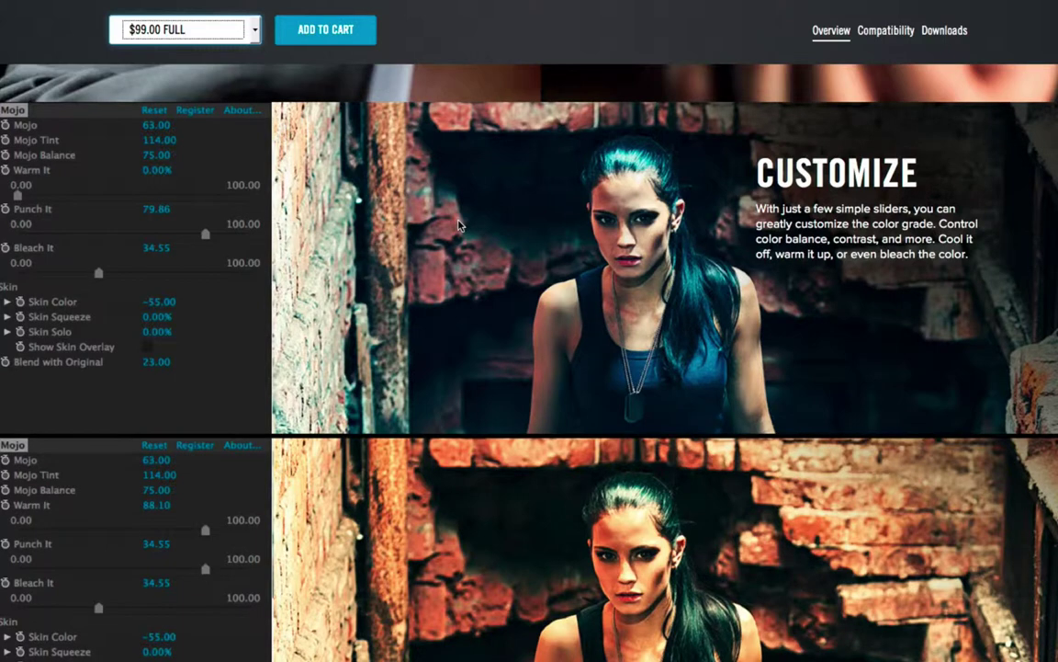
Review the Magic Bullet Mojo 2.0 product page's feature sections and its purchase price options.
scroll(460, 220, down, 3)
scroll(461, 220, down, 5)
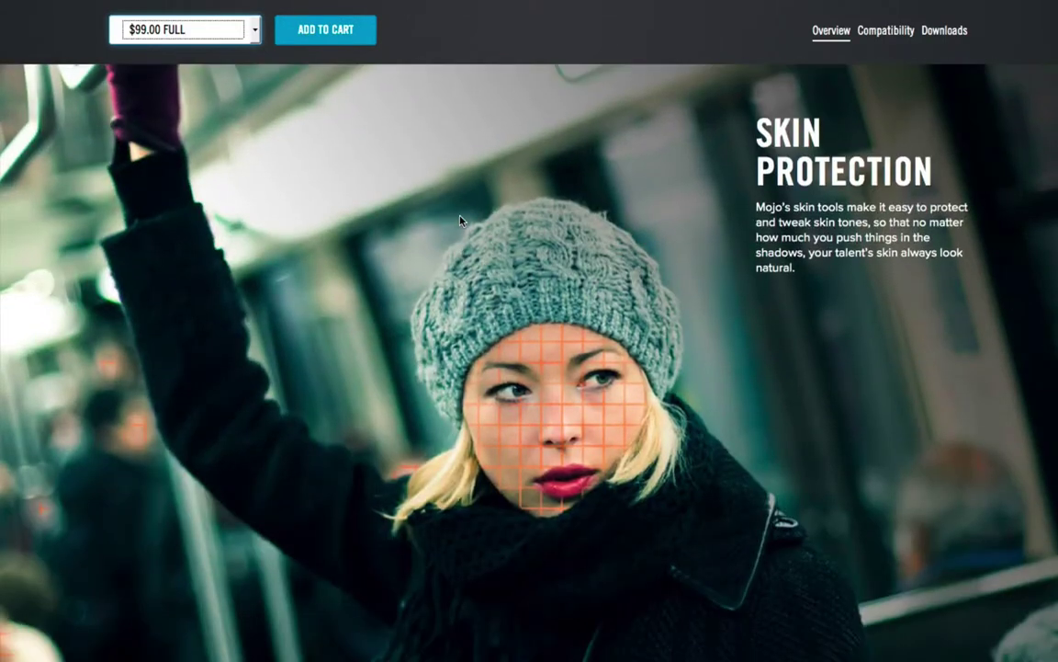
scroll(464, 225, up, 15)
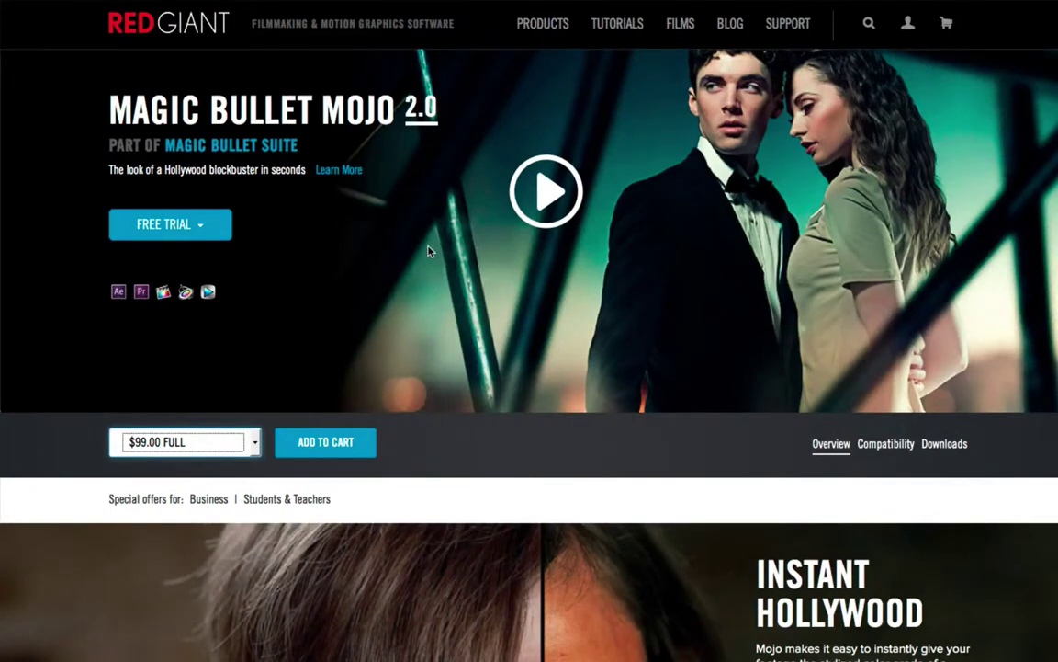
click(191, 445)
click(190, 443)
click(184, 445)
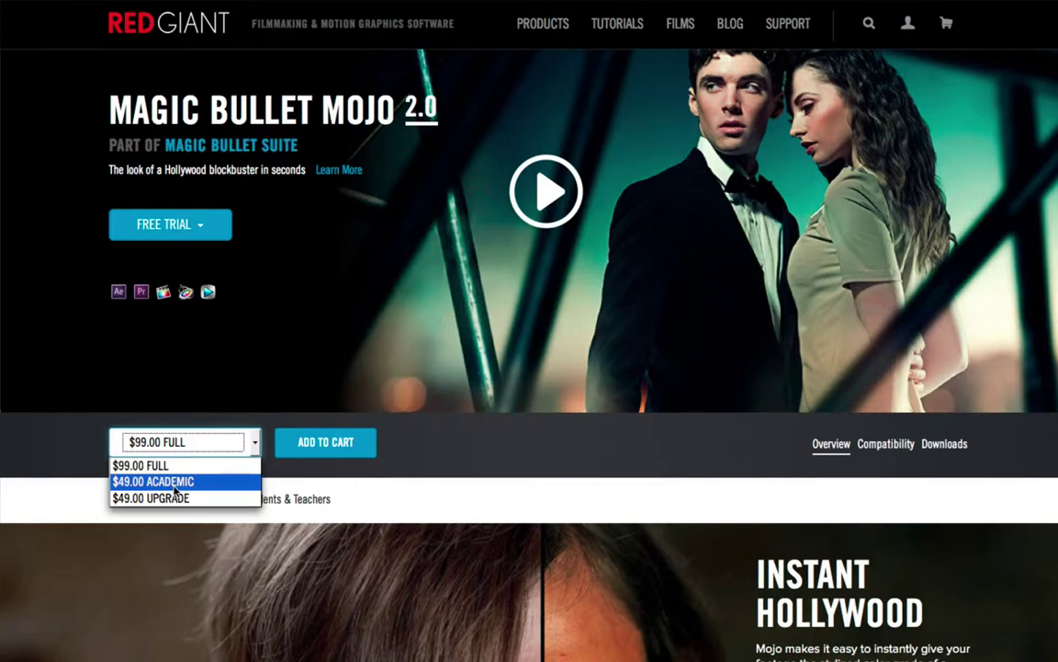
key(Escape)
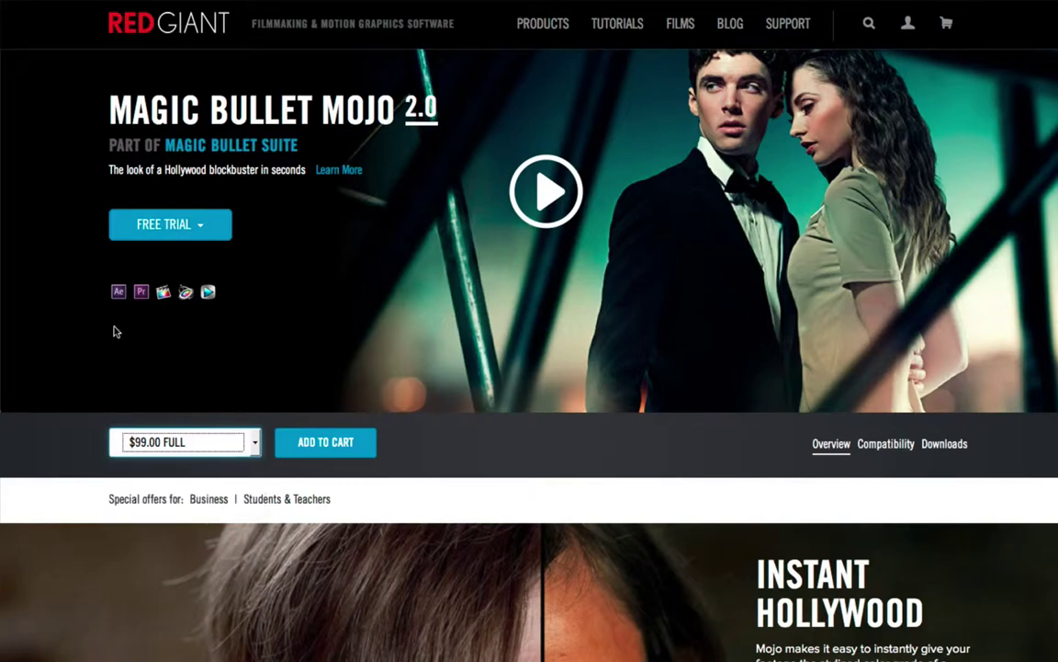
mouse_move(117, 294)
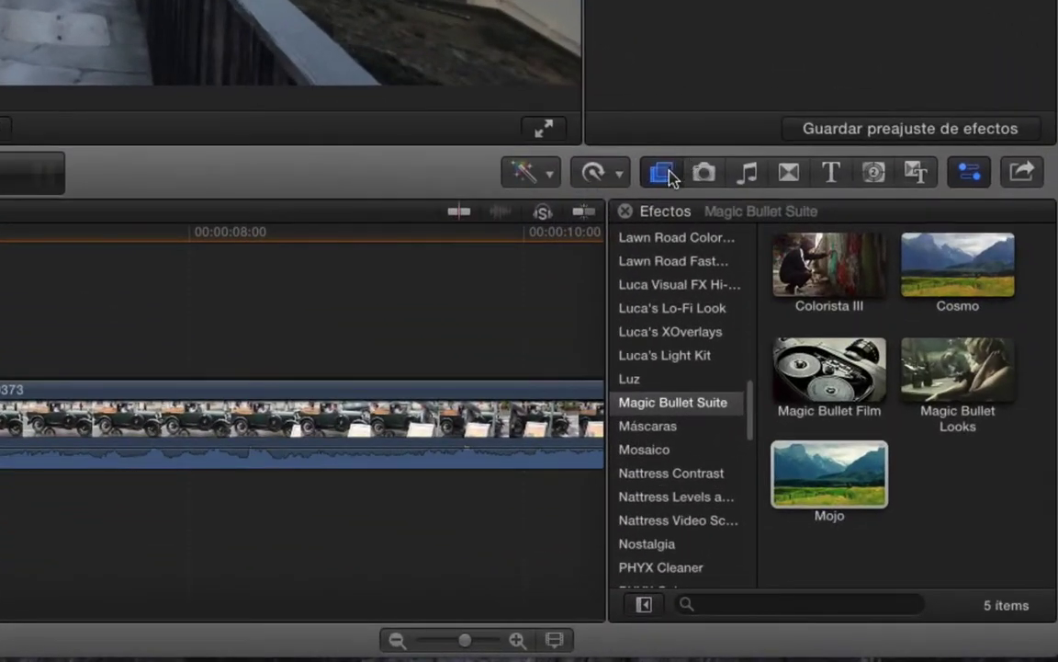
Show the Magic Bullet Suite category in the effects browser.
click(666, 173)
click(663, 173)
click(662, 404)
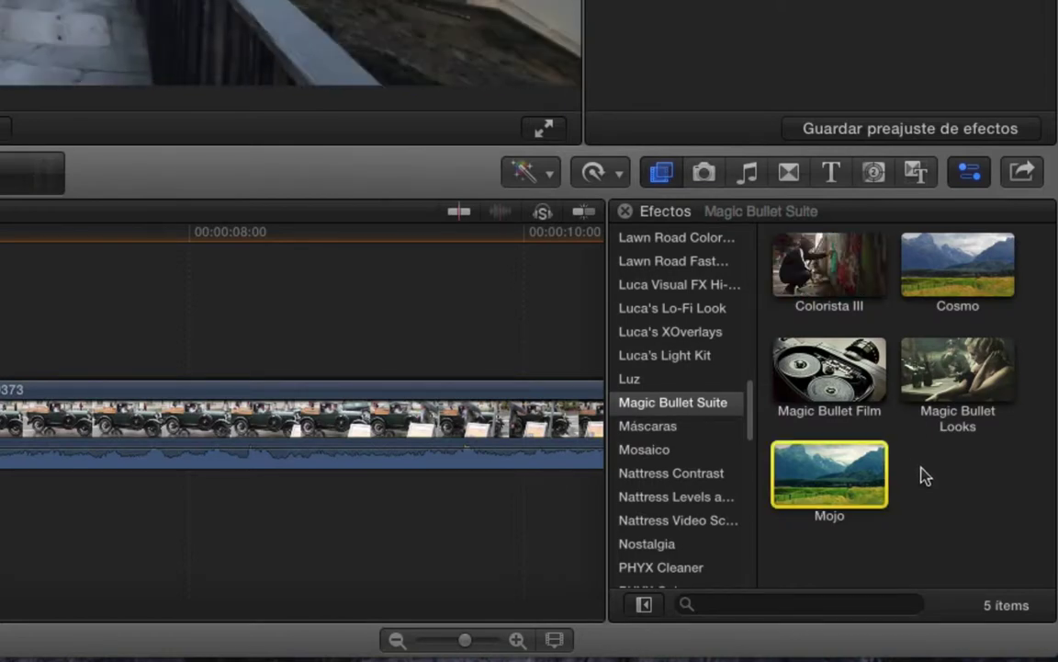
Lower the audio level of the timeline clips all the way down.
click(168, 444)
drag(168, 445, 171, 486)
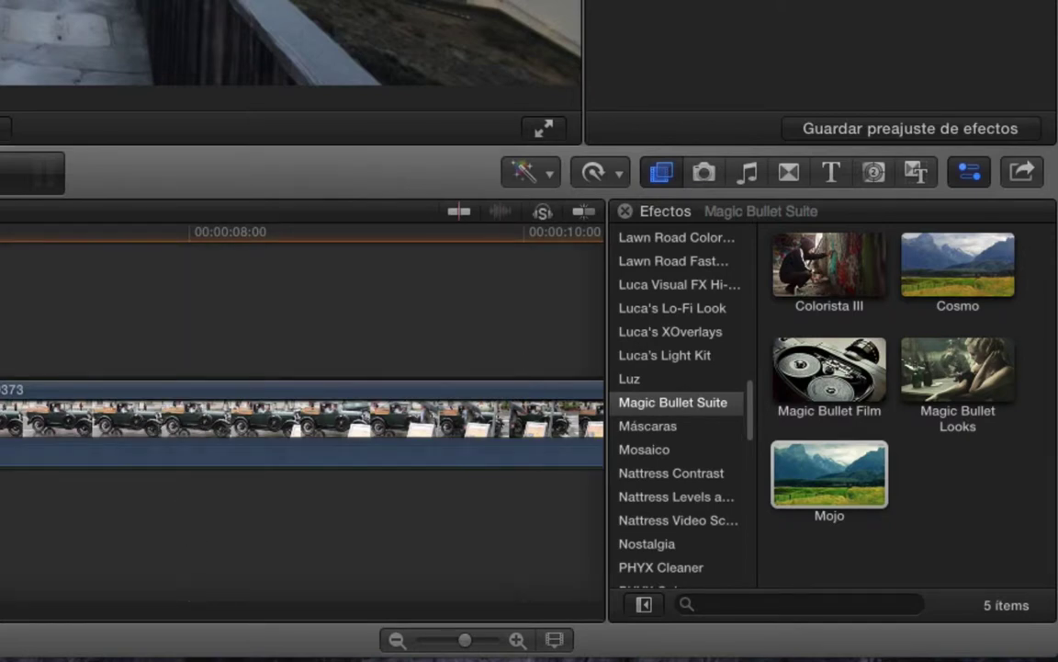
Apply the Mojo effect from Magic Bullet Suite to the timeline clips.
scroll(178, 642, right, 10)
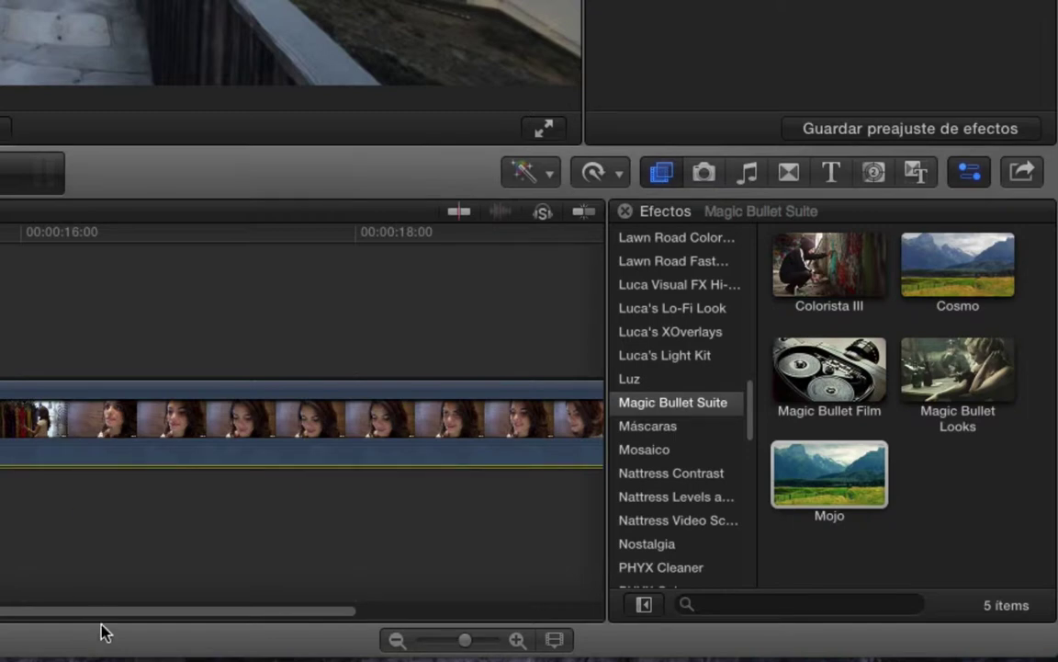
scroll(99, 631, left, 5)
scroll(304, 368, left, 6)
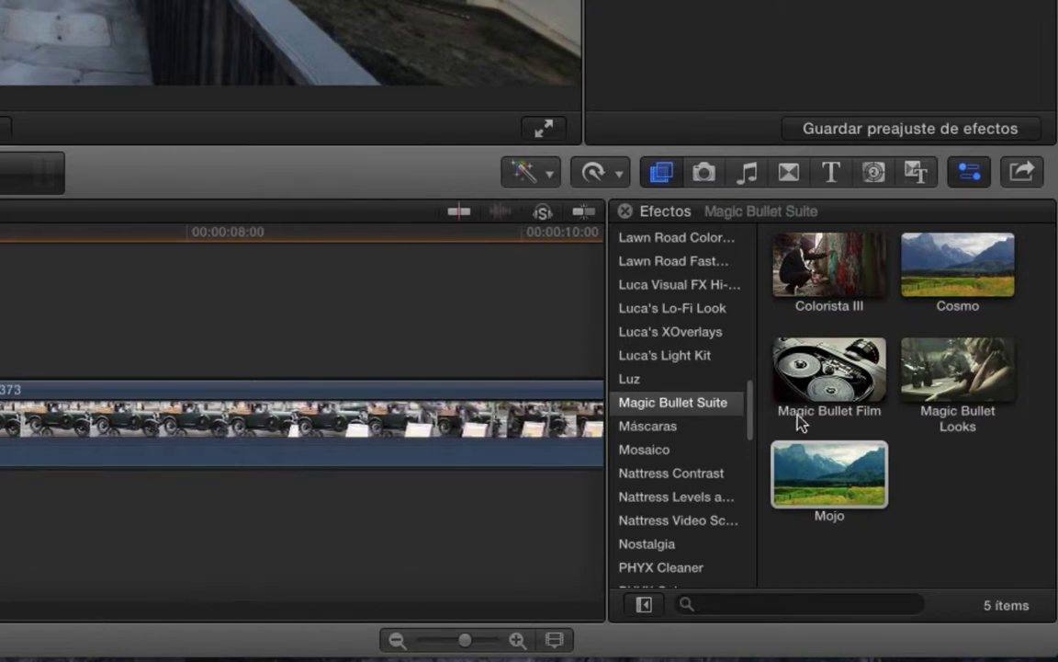
click(868, 496)
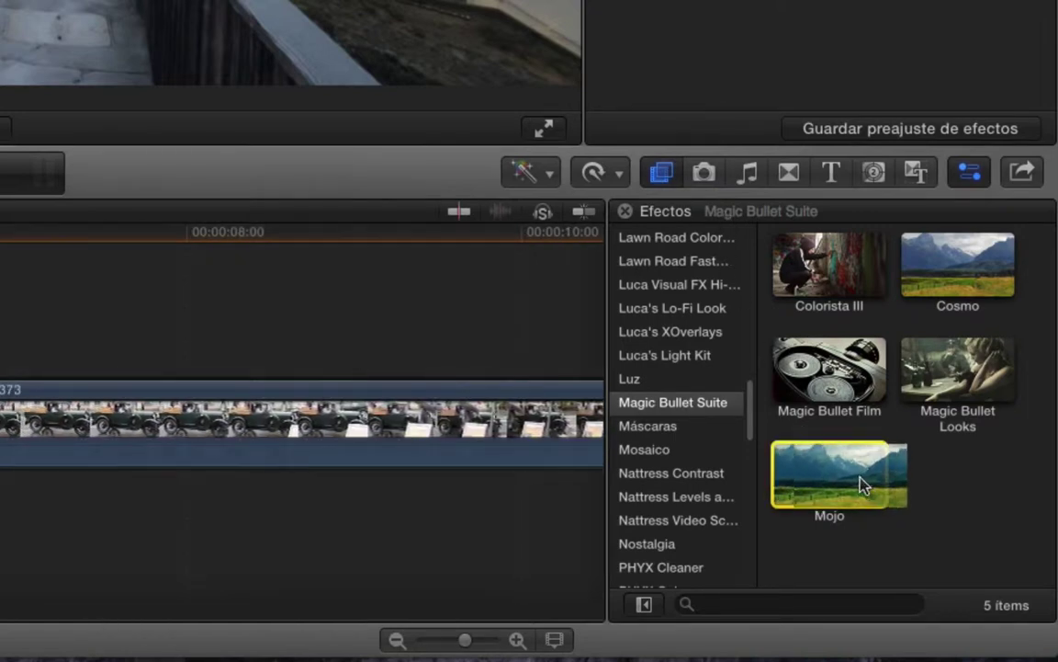
drag(863, 487, 502, 412)
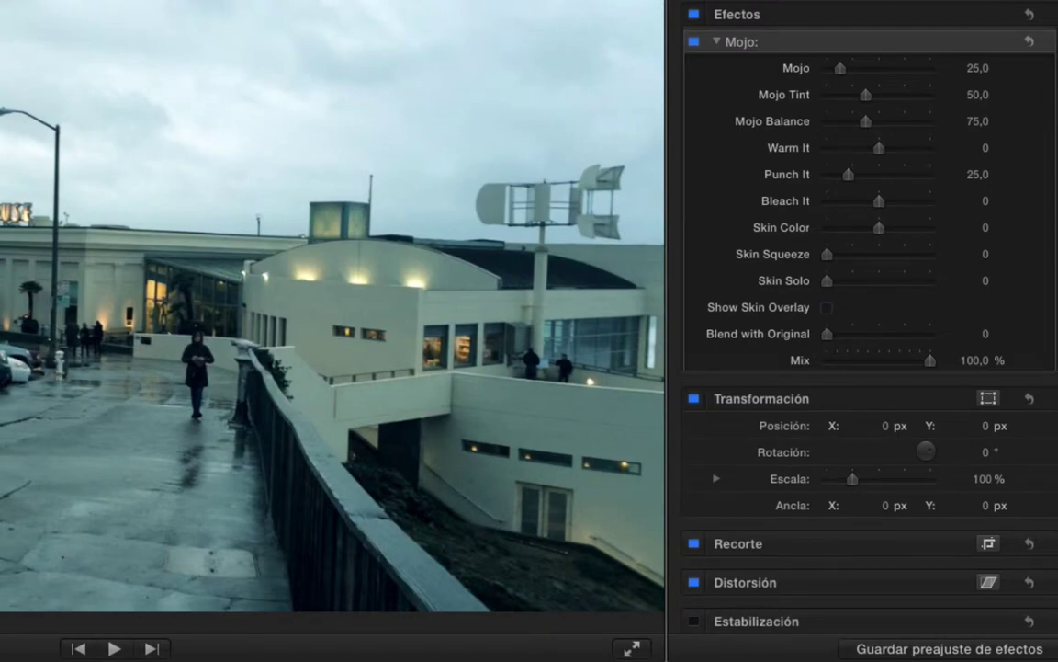
Compare the rainy building clip with the Mojo effect disabled and enabled, leaving it enabled.
click(693, 42)
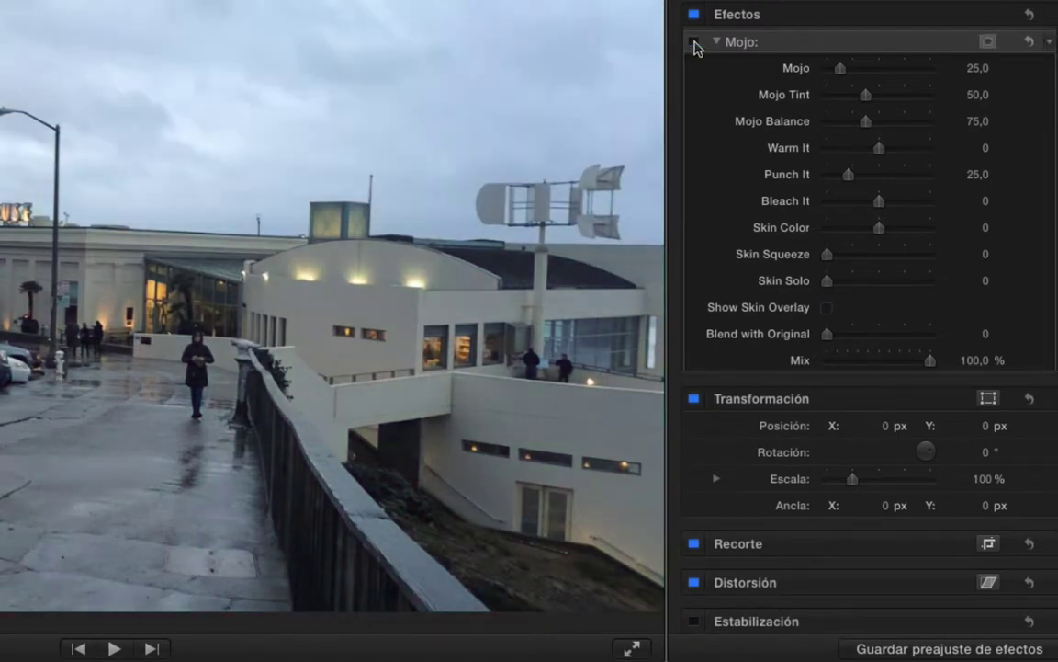
click(694, 42)
click(694, 42)
click(694, 42)
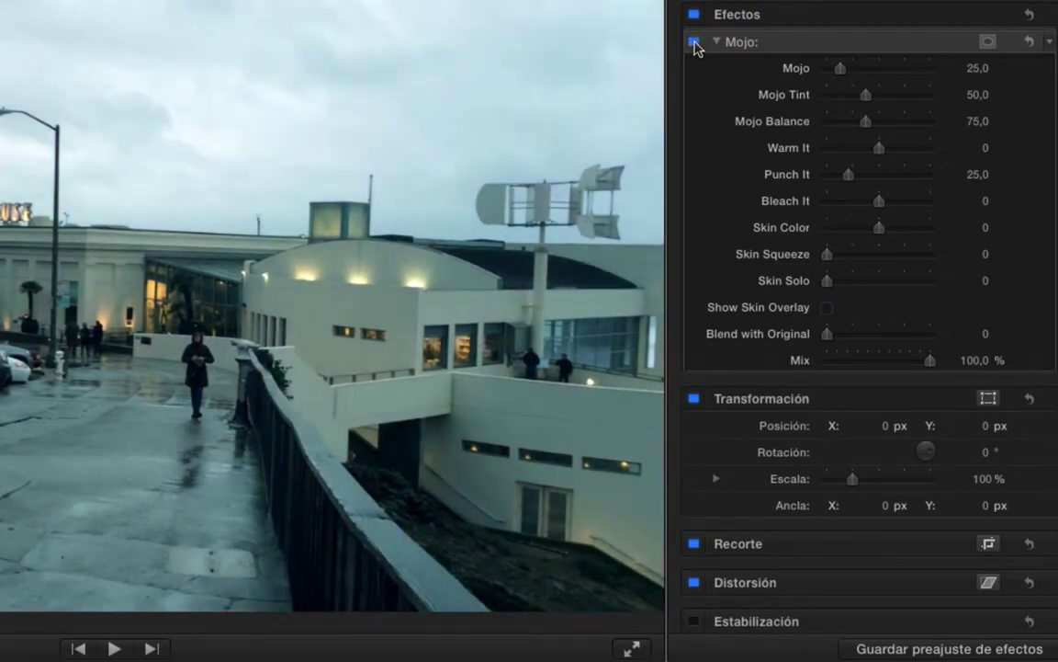
click(694, 42)
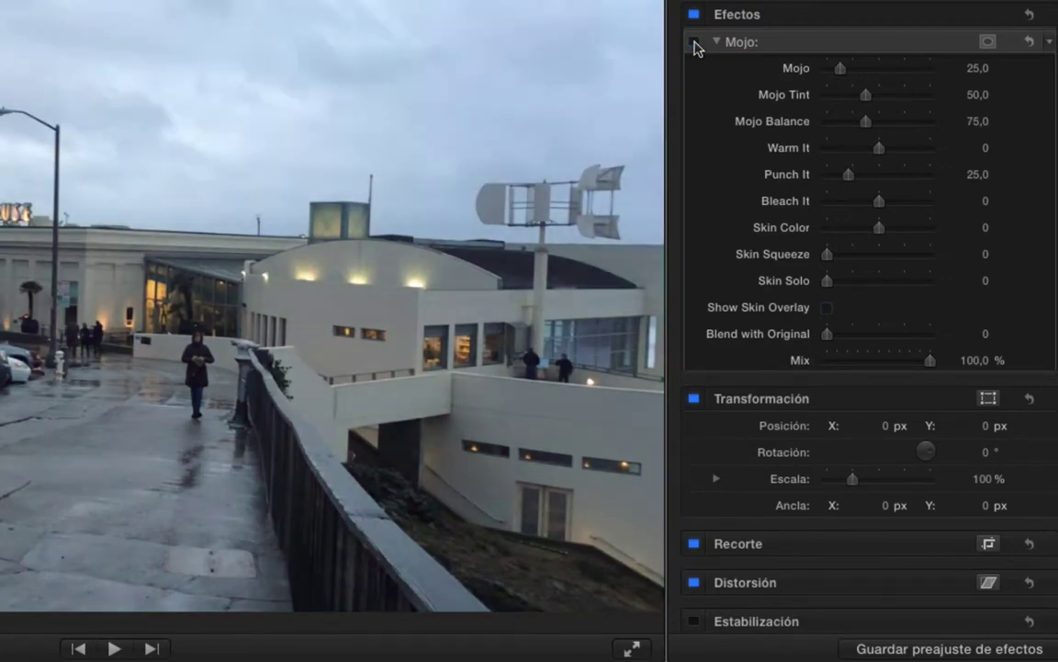
click(694, 42)
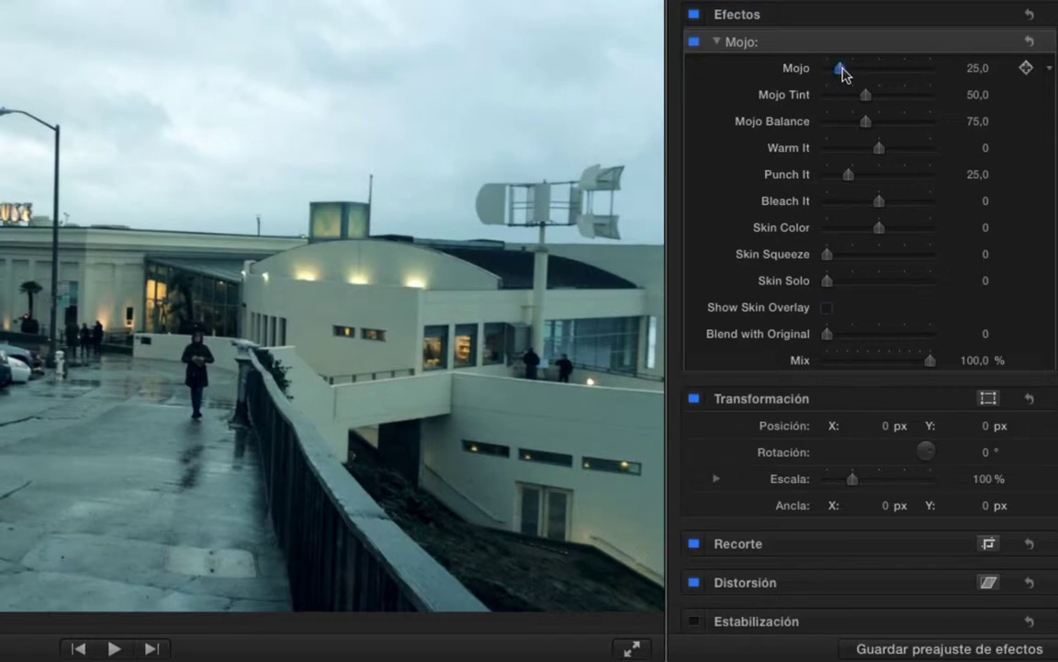
Reduce the Mojo amount to 0 and compare the image with the effect disabled and enabled.
drag(839, 71, 804, 75)
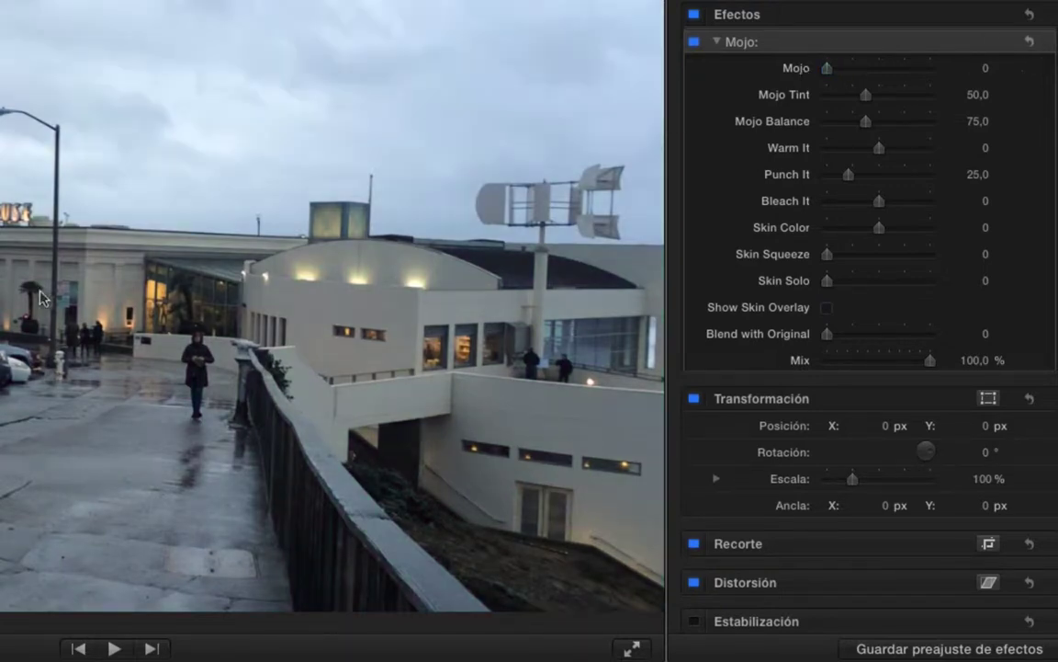
click(695, 43)
click(694, 42)
click(697, 44)
click(697, 44)
Set Mojo to 88, Mojo Tint to 10, Mojo Balance to 43 and Warm It to 22.
drag(825, 73, 872, 72)
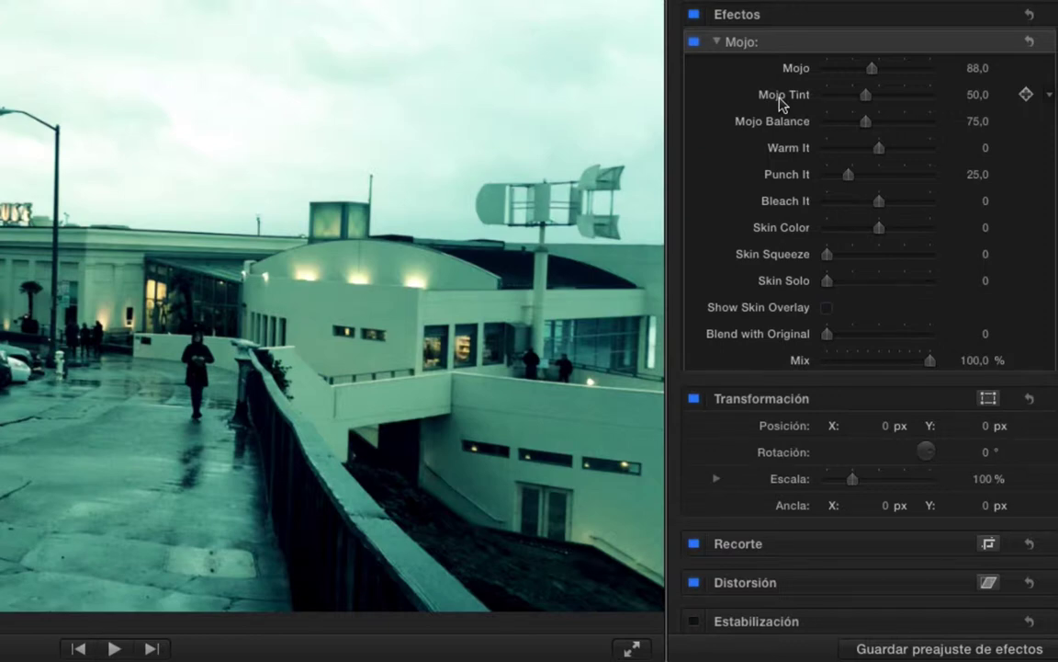
drag(864, 97, 888, 161)
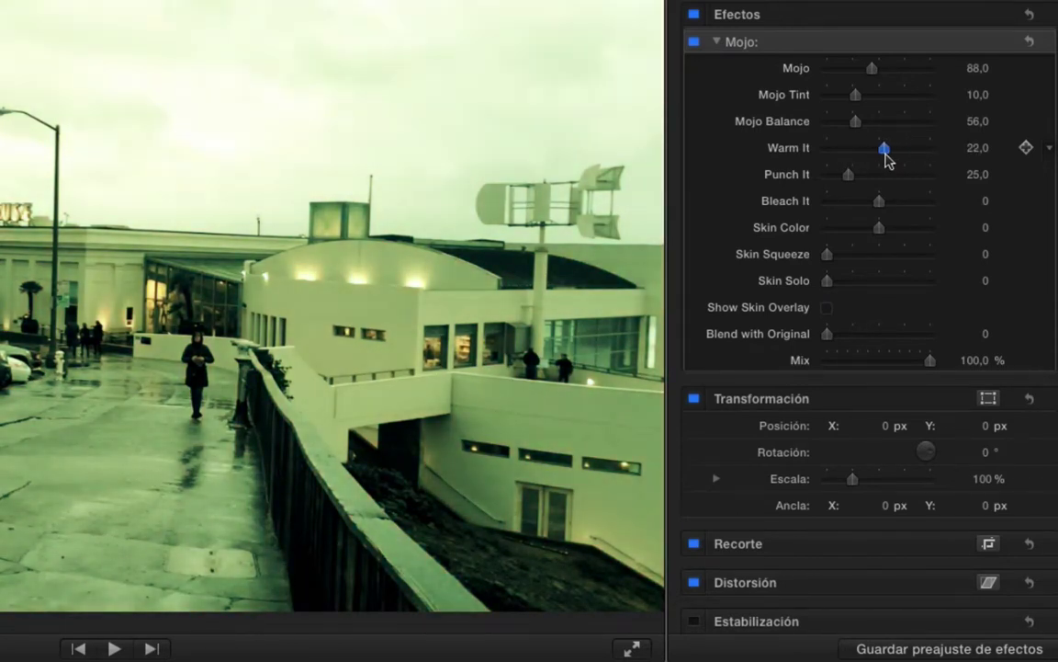
drag(855, 123, 850, 125)
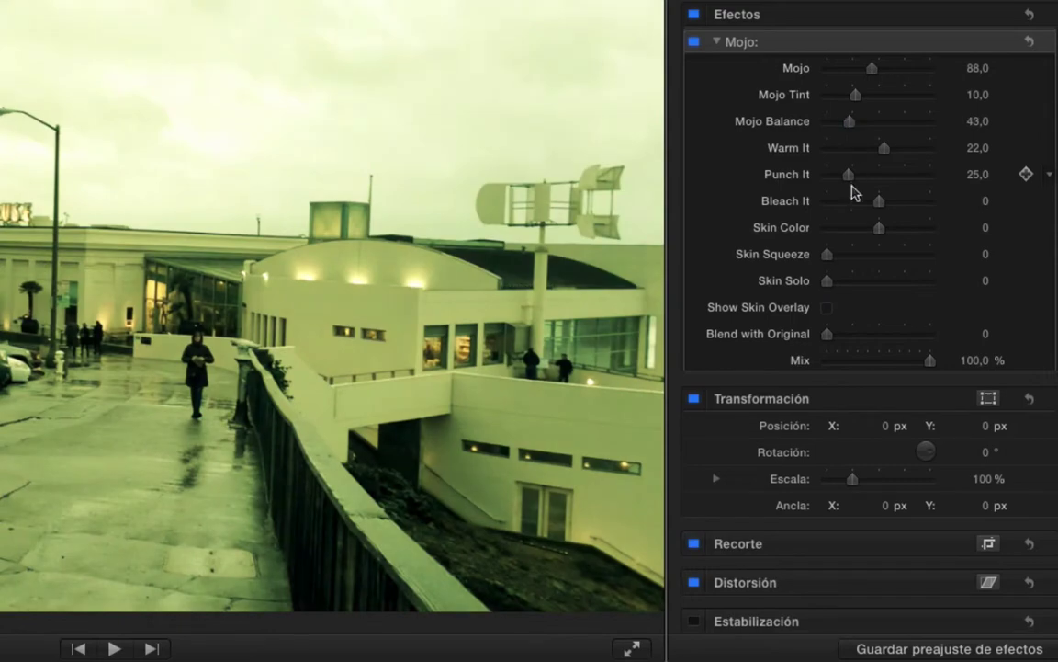
Set Punch It to 117 and Bleach It to 51 for the Mojo effect.
drag(848, 175, 895, 186)
drag(875, 186, 865, 182)
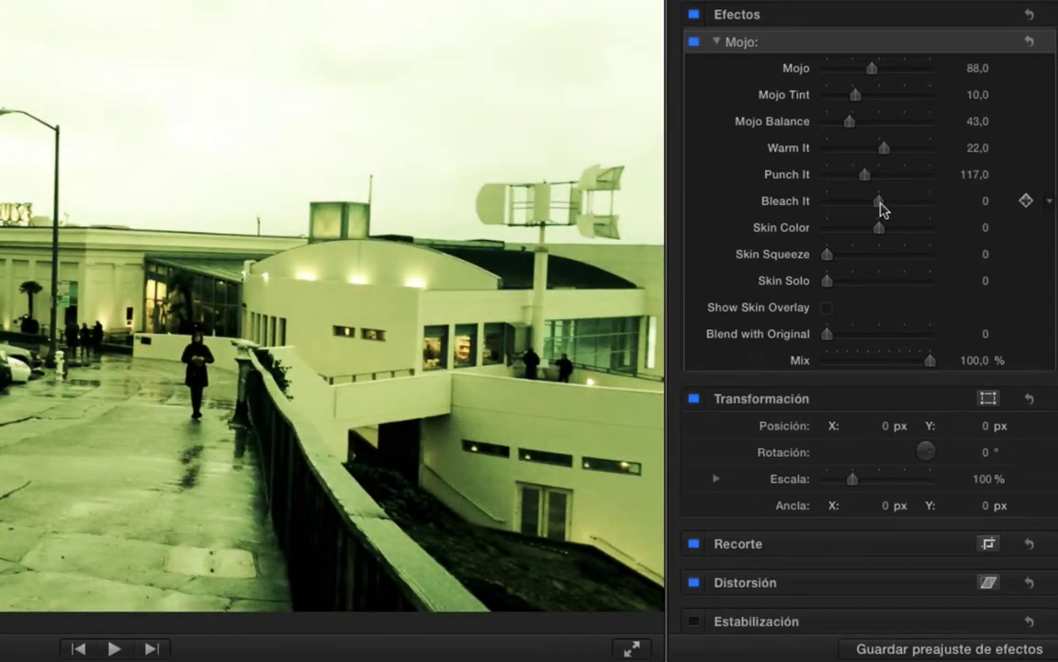
drag(880, 210, 904, 204)
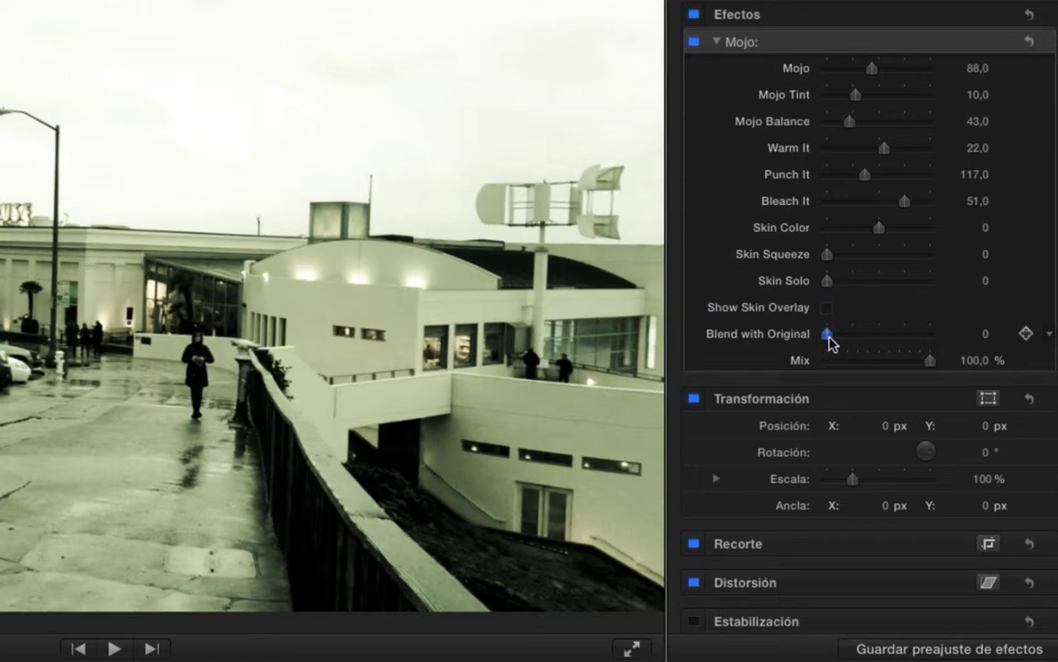
Set the Mojo amount to 66 and Blend with Original to 45.
drag(829, 337, 882, 338)
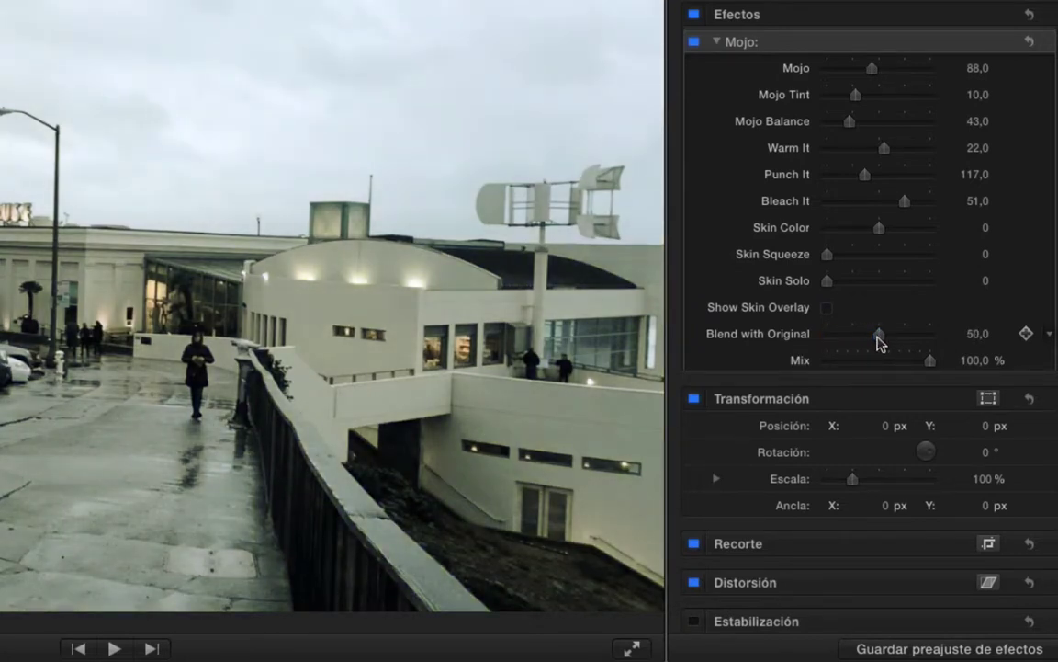
drag(880, 340, 826, 340)
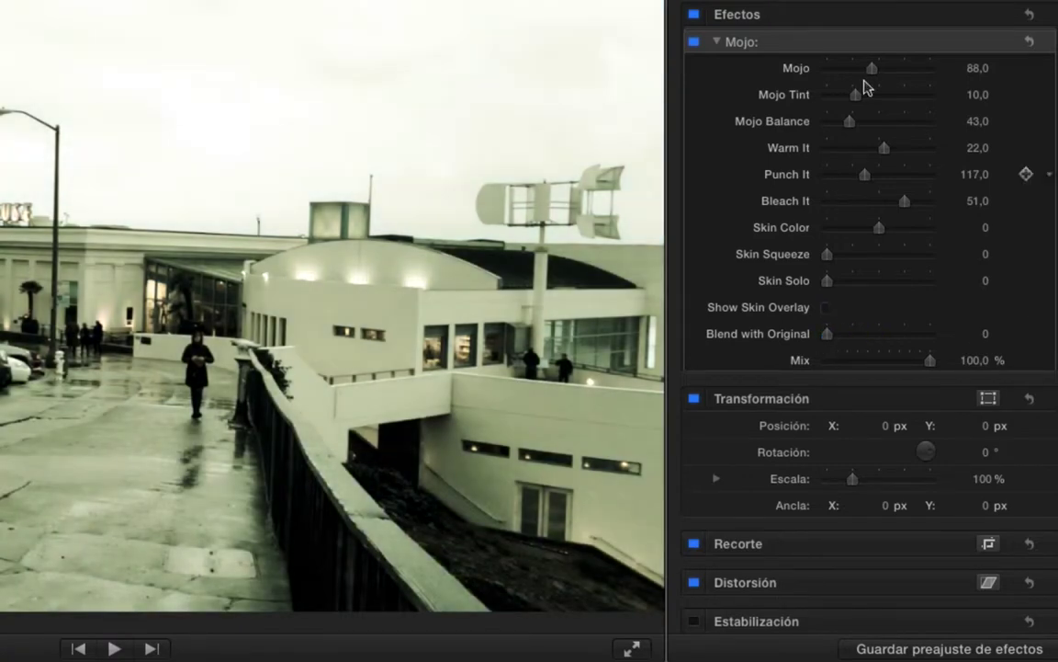
mouse_move(872, 70)
mouse_down()
mouse_move(825, 73)
mouse_move(858, 73)
mouse_up()
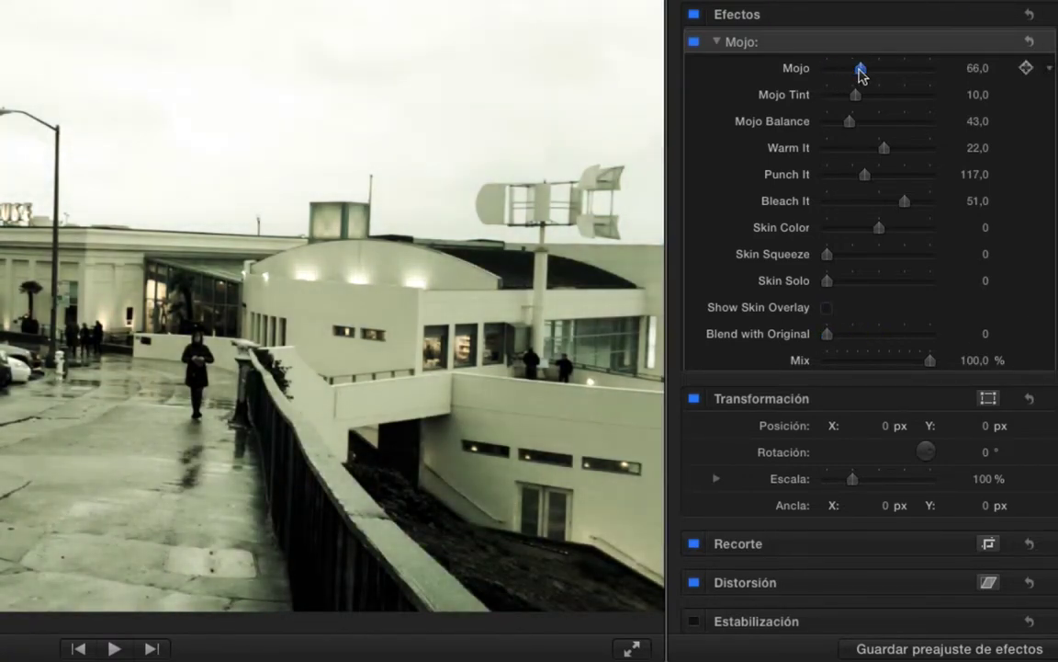
drag(829, 342, 875, 342)
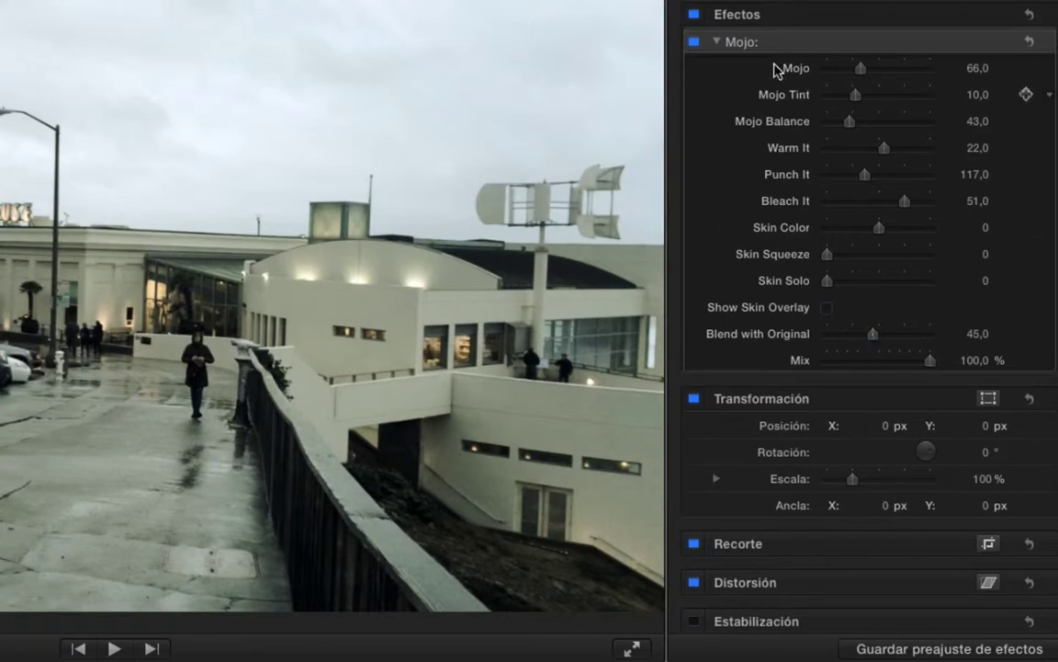
Compare the adjusted Mojo grade with the ungraded building clip, leaving the effect enabled.
click(695, 42)
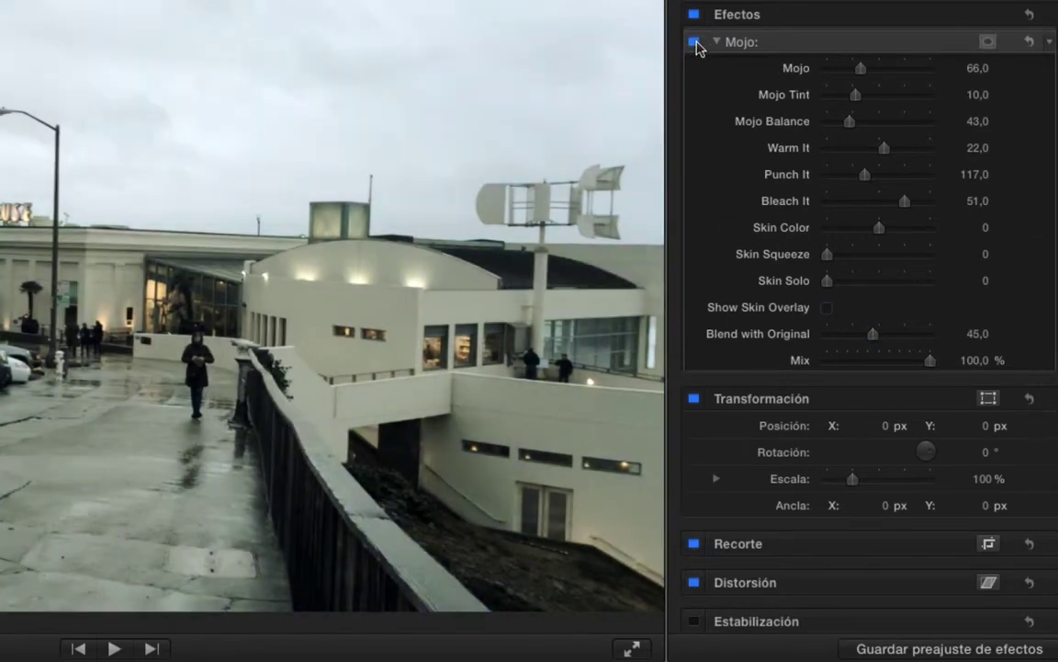
click(694, 42)
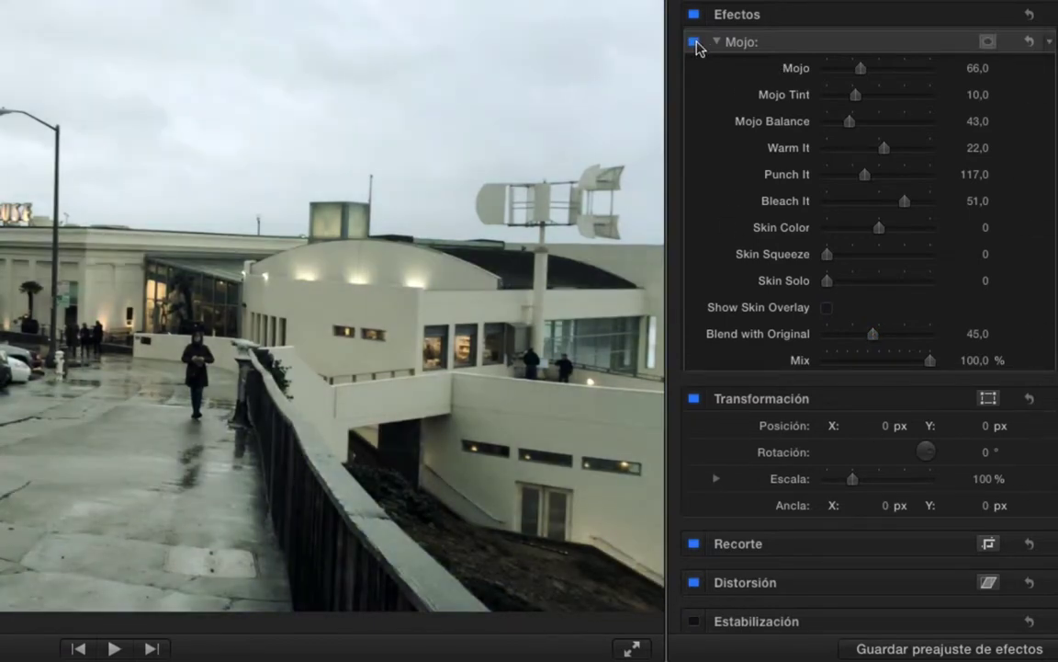
click(695, 42)
click(696, 42)
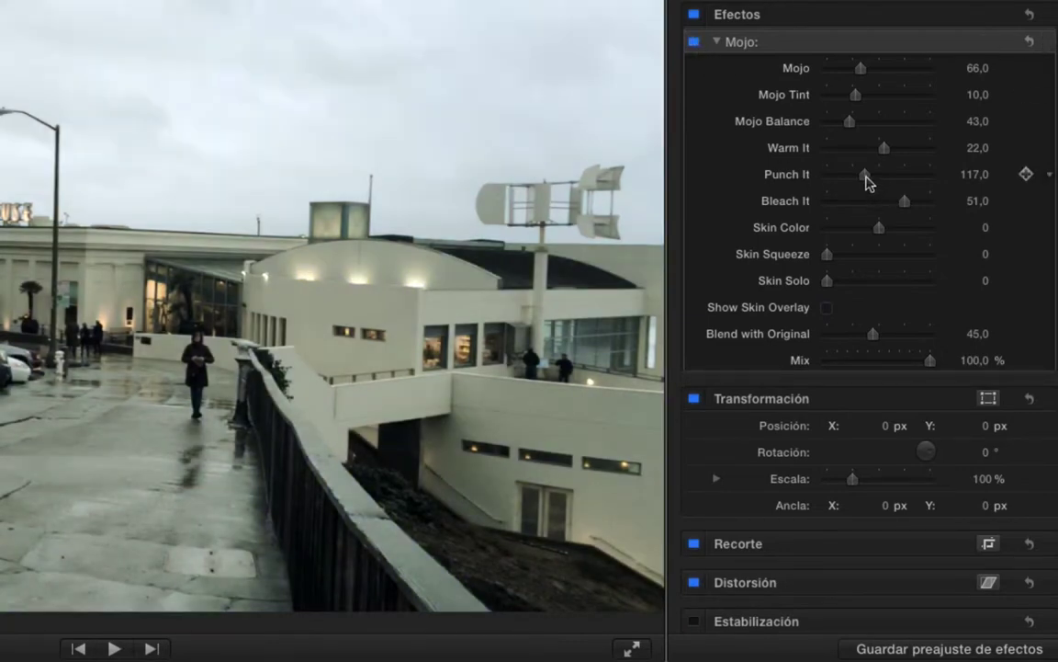
Set Punch It to -5 and Mojo to 41, and compare the clip with the effect disabled and enabled.
drag(865, 175, 848, 187)
drag(861, 72, 849, 77)
click(695, 43)
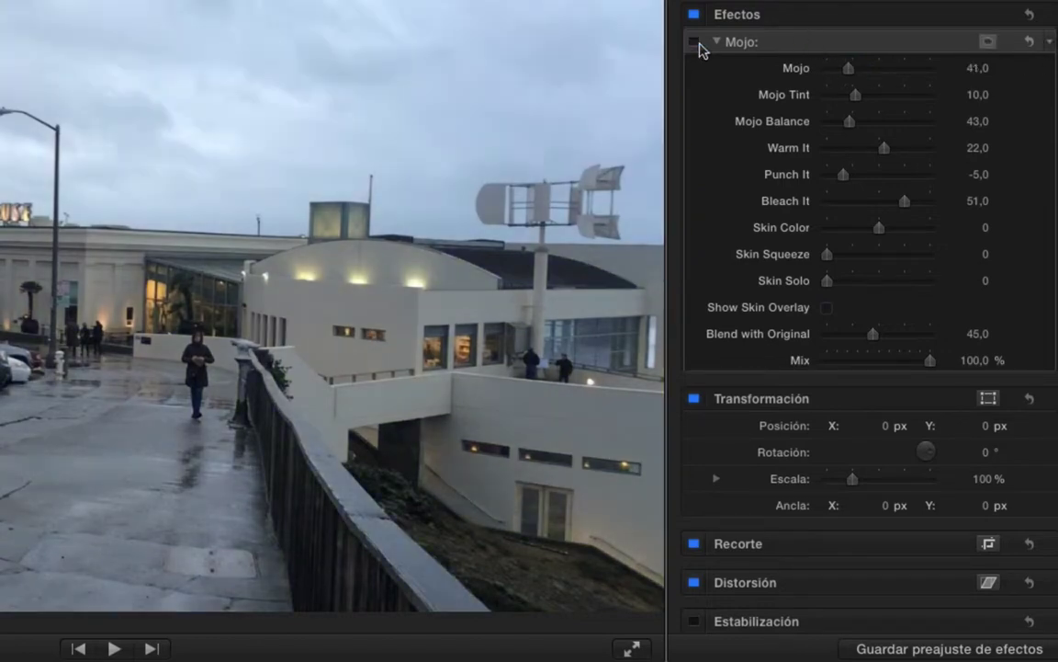
click(697, 44)
click(696, 43)
click(696, 43)
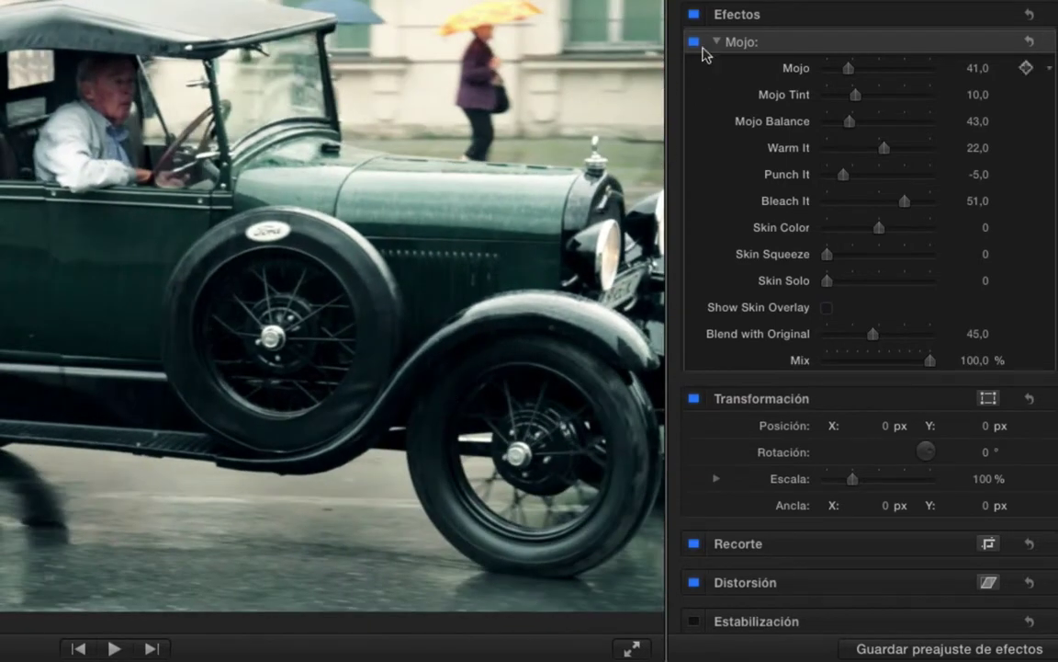
Compare the vintage car clip with the Mojo effect disabled and enabled, and play the graded footage.
click(695, 42)
click(696, 42)
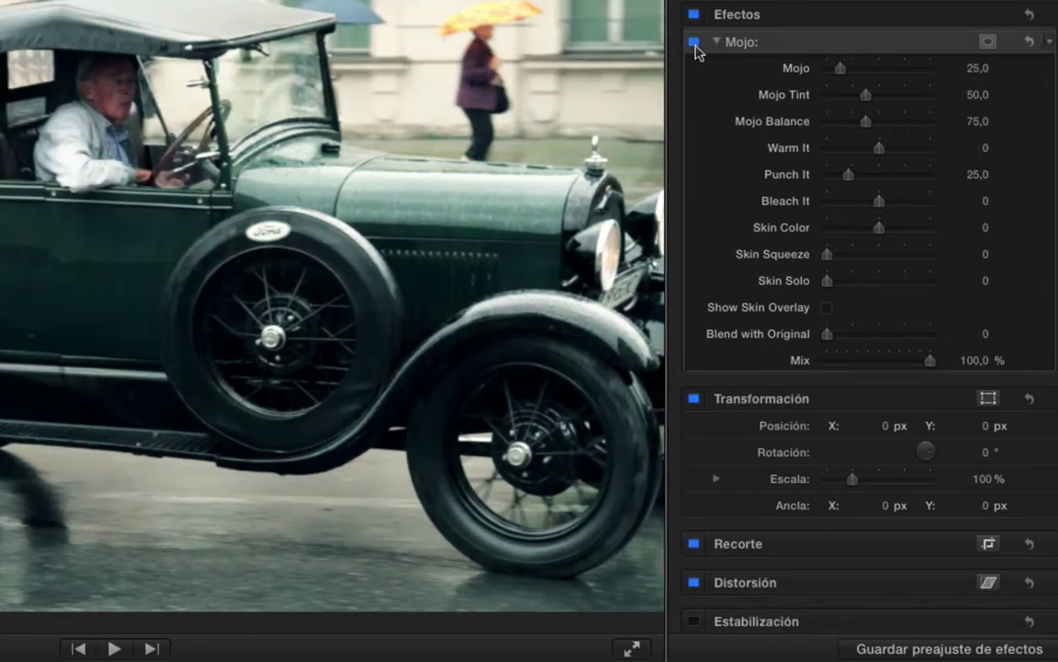
click(696, 43)
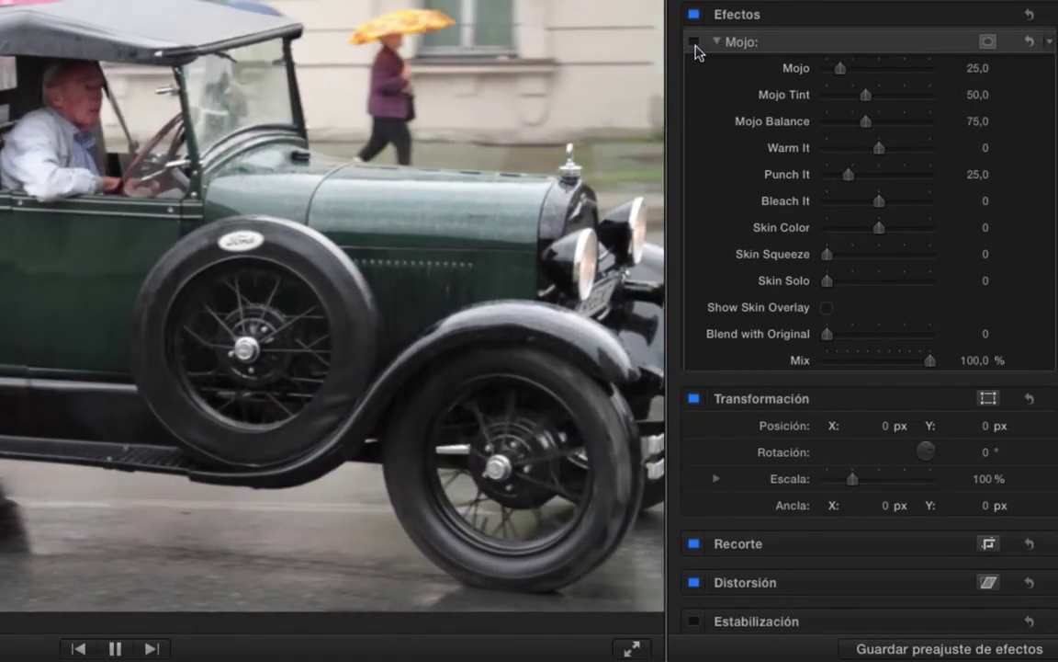
click(696, 43)
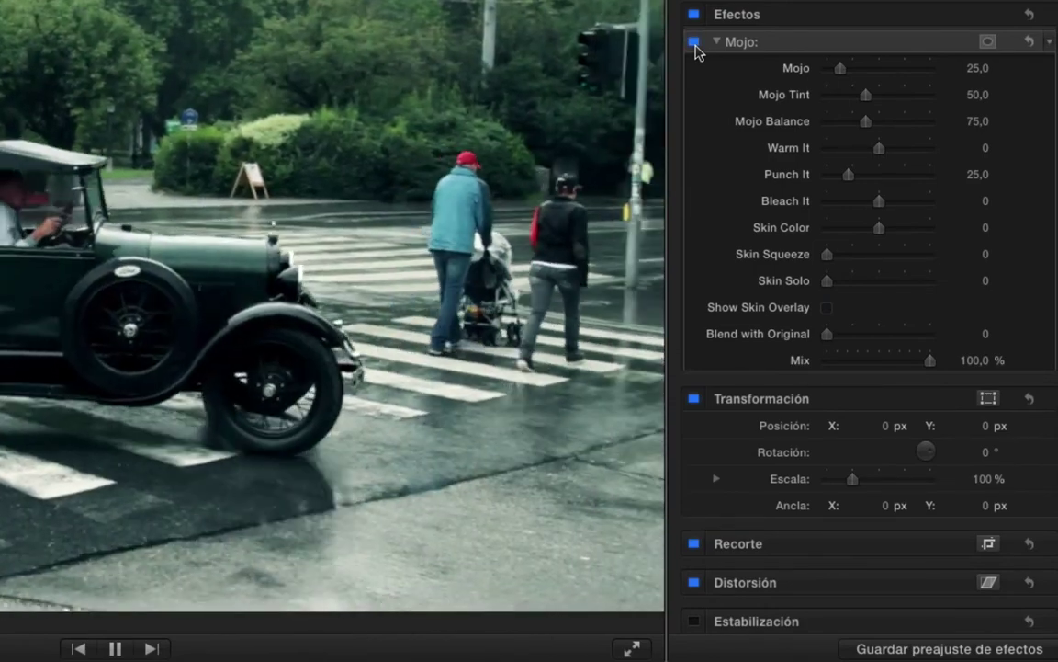
key(space)
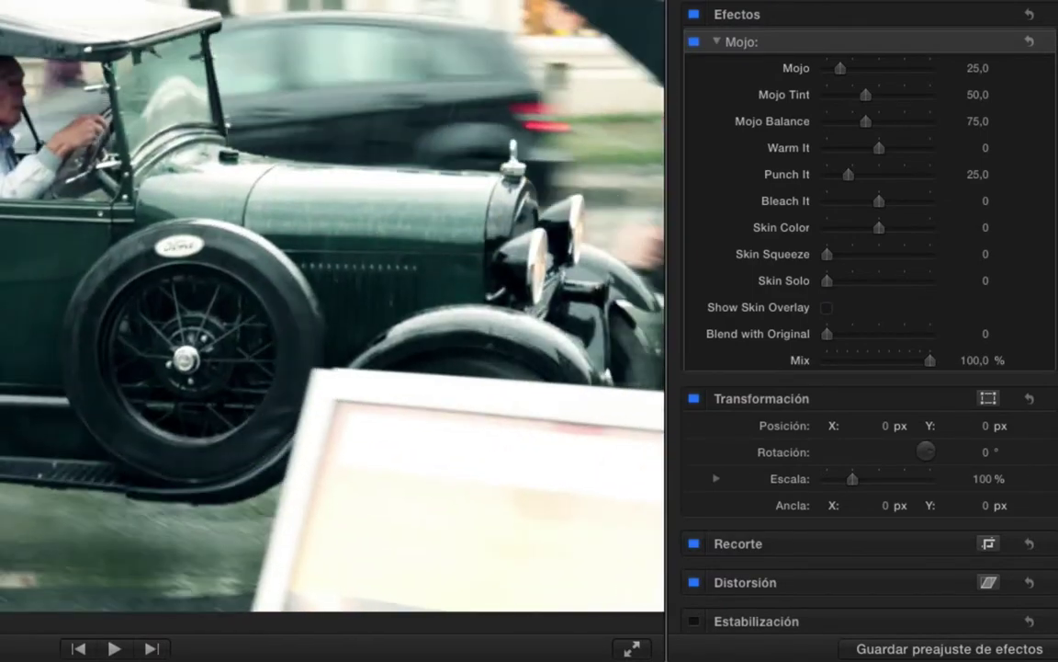
key(space)
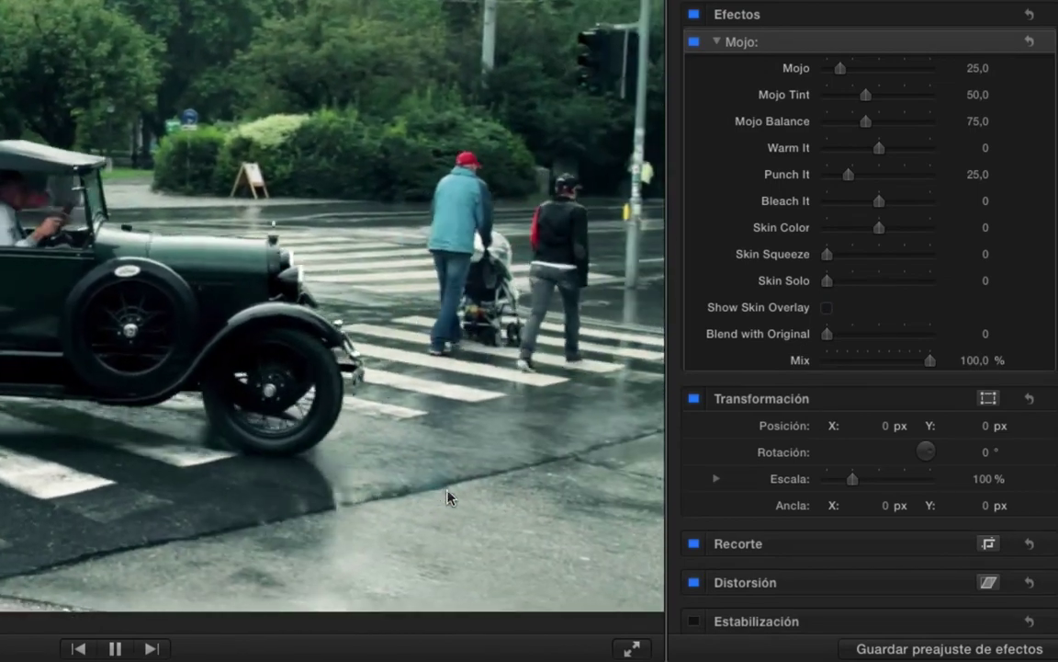
Play and pause the graded vintage car footage, examining the Mac's graphics card in the system information window between playbacks.
key(space)
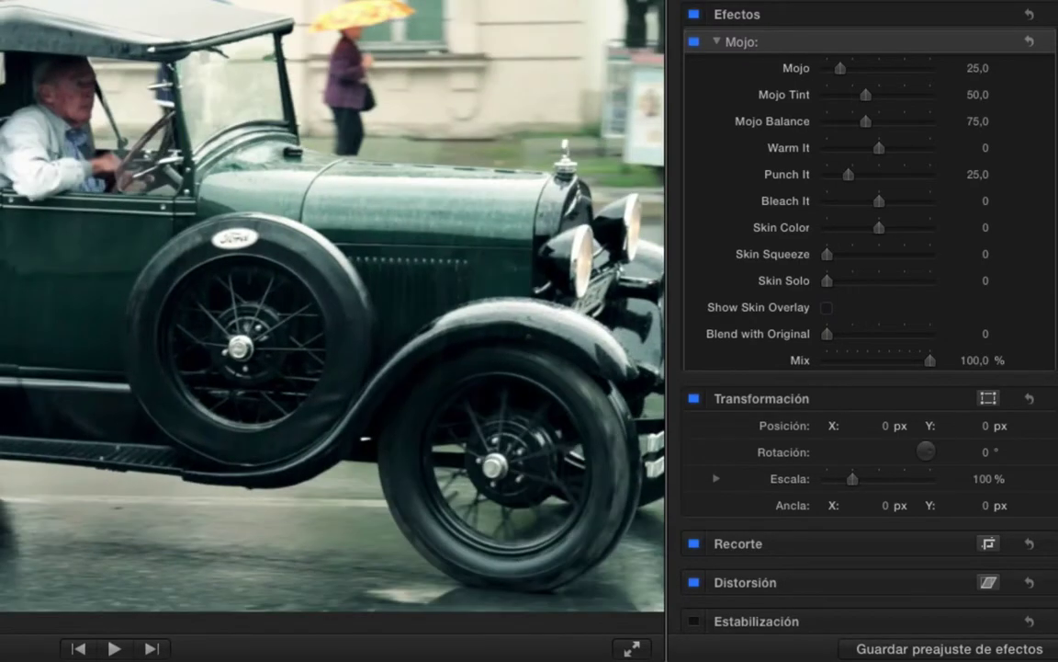
key(space)
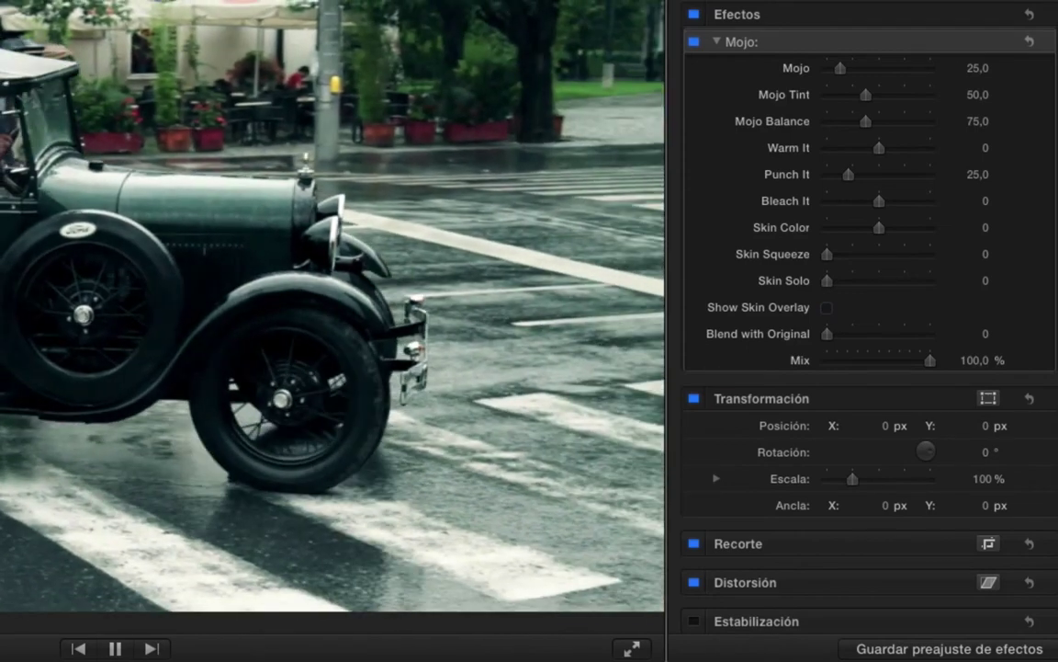
key(super+Tab)
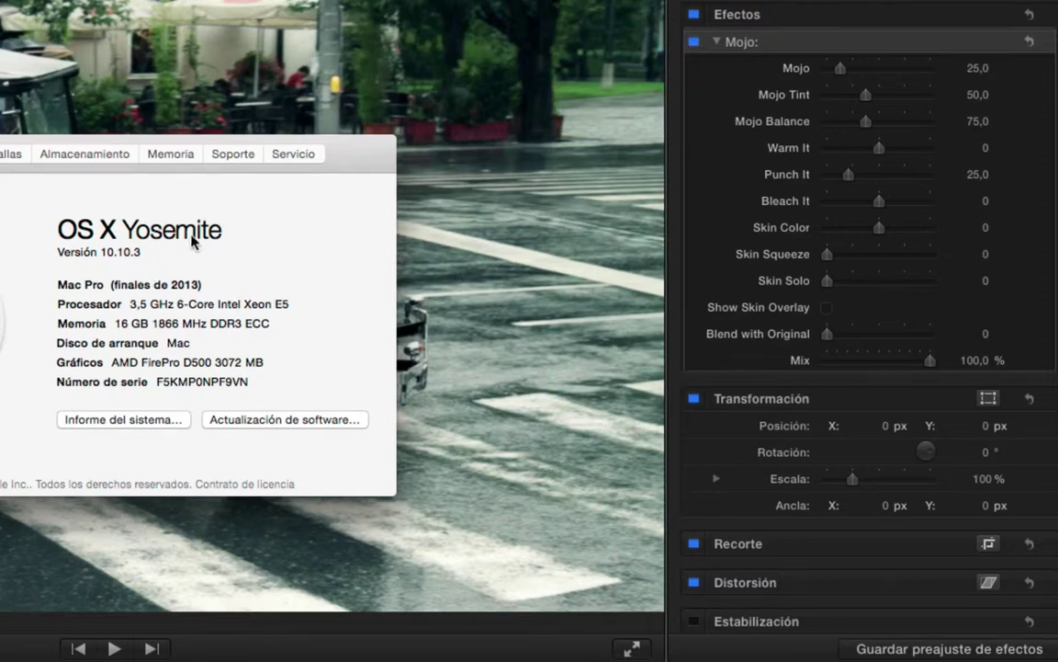
drag(148, 362, 215, 362)
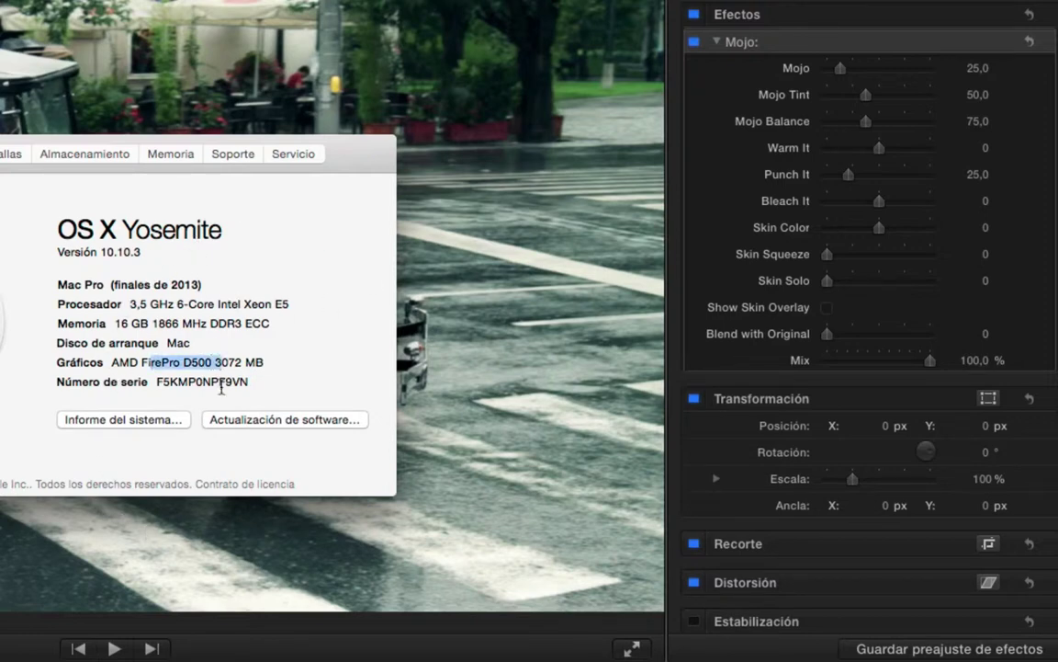
key(super+Tab)
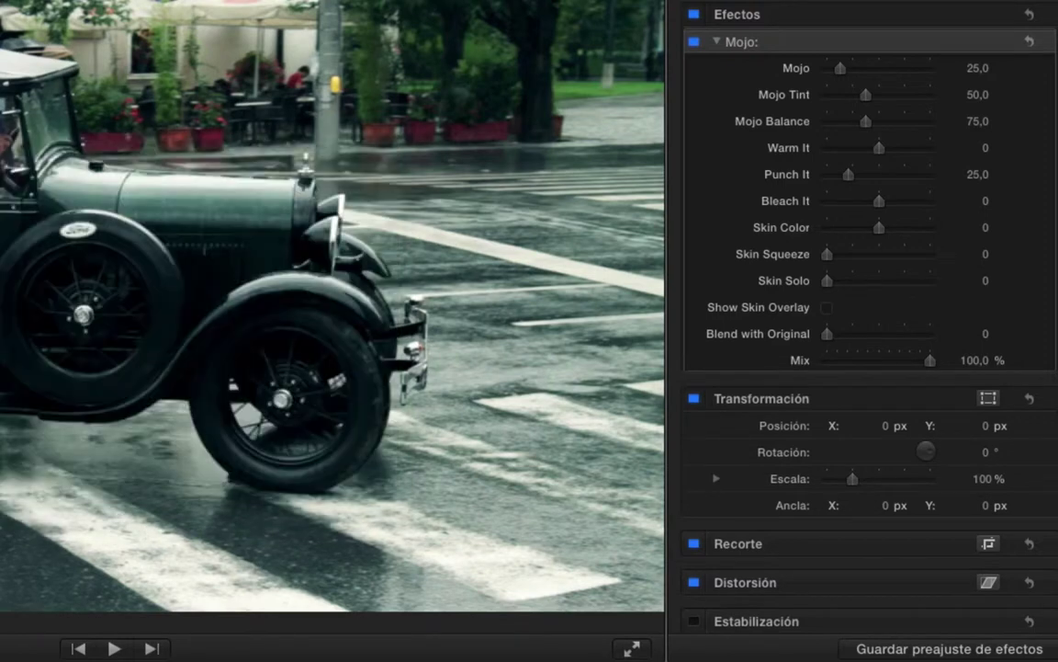
key(space)
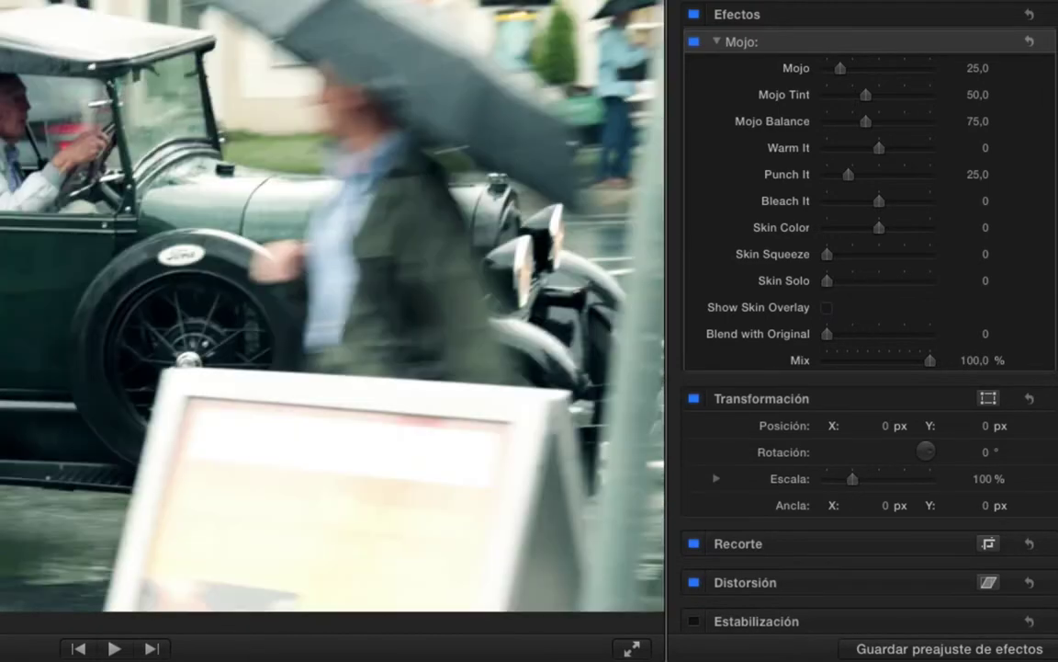
key(space)
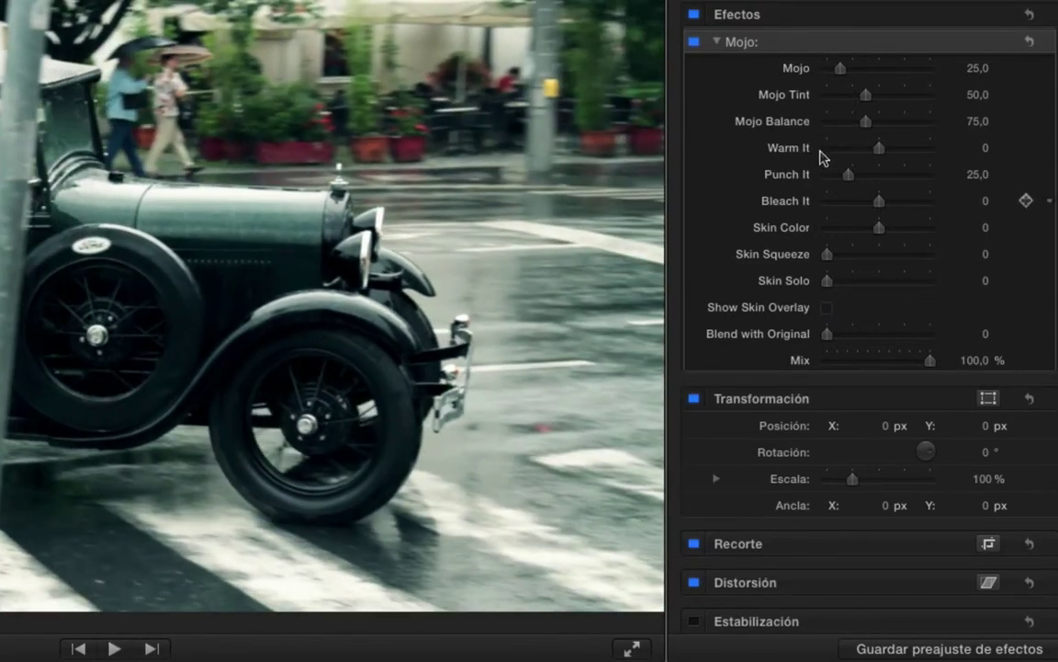
Set Mojo to 29, Mojo Balance to 50, Warm It to 11 and Punch It to 2, and disable the effect for comparison.
drag(843, 73, 847, 71)
drag(866, 130, 843, 179)
key(space)
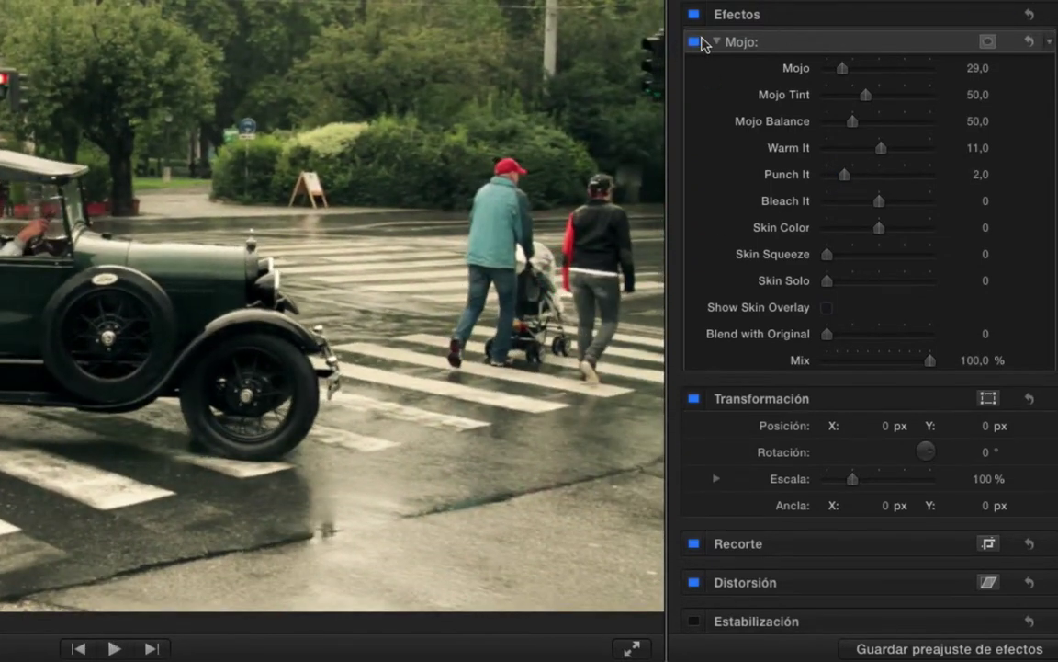
click(696, 42)
key(space)
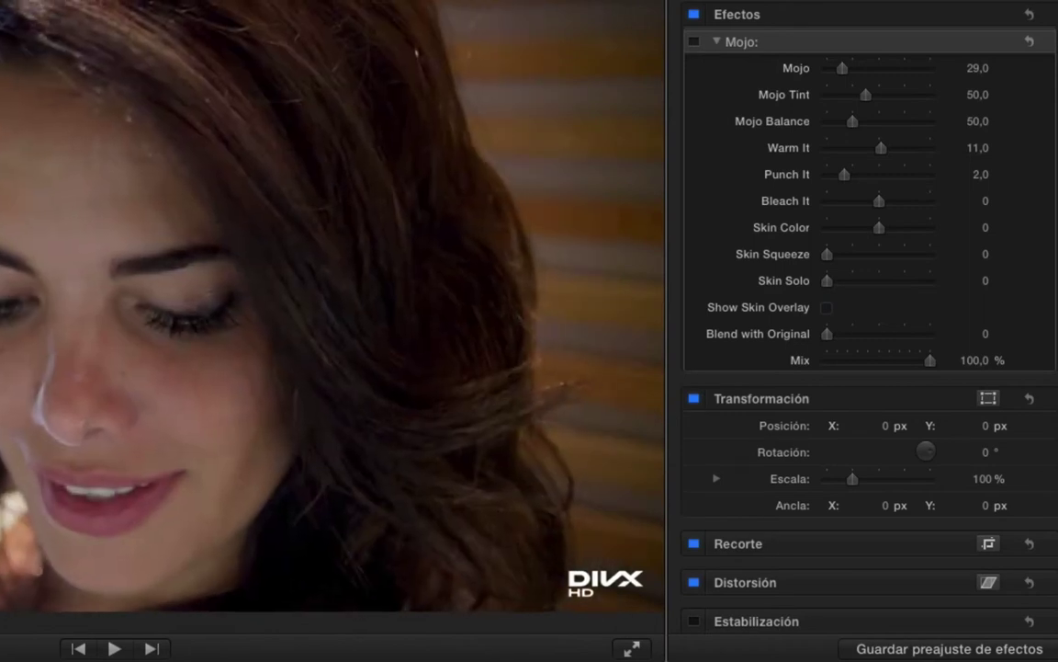
Apply Mojo with its default settings to the fashion clip and compare the boutique shot with the effect disabled and enabled.
key(Delete)
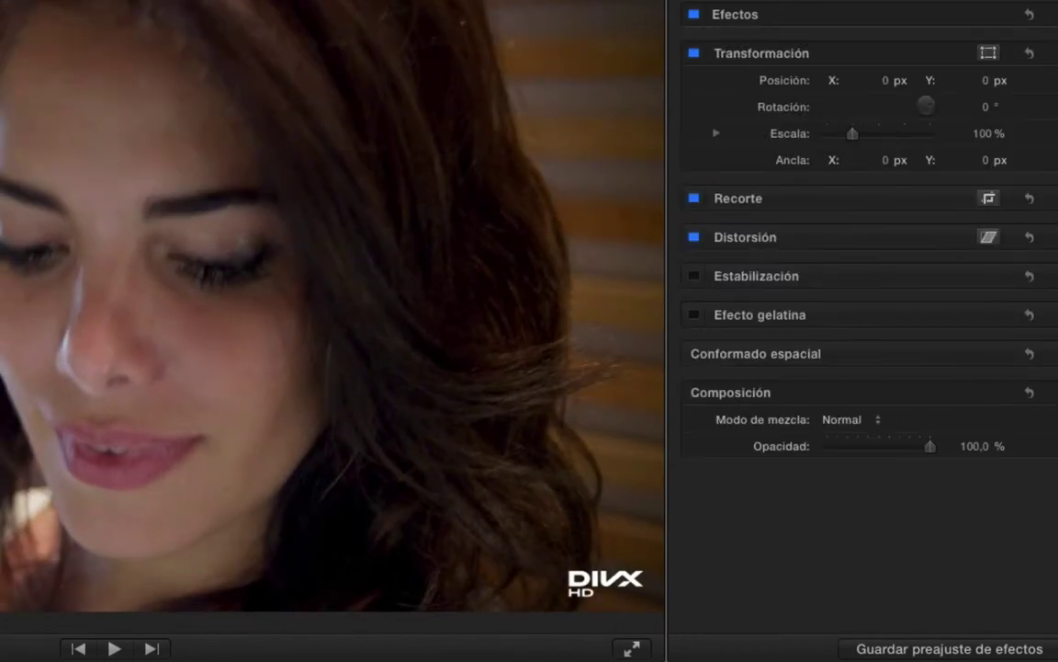
key(super+z)
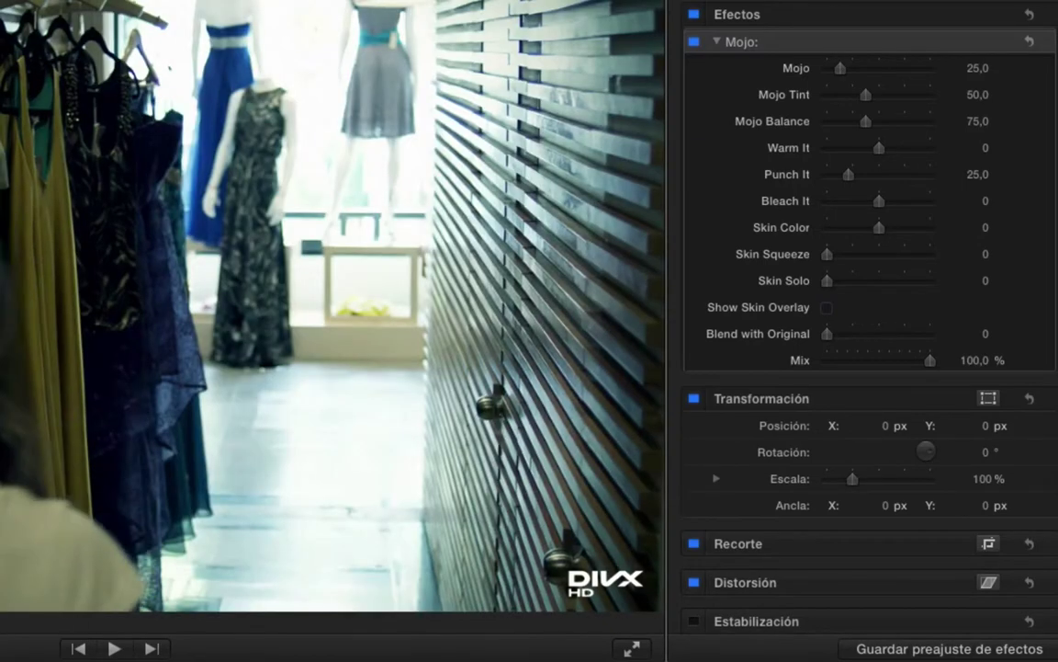
click(694, 42)
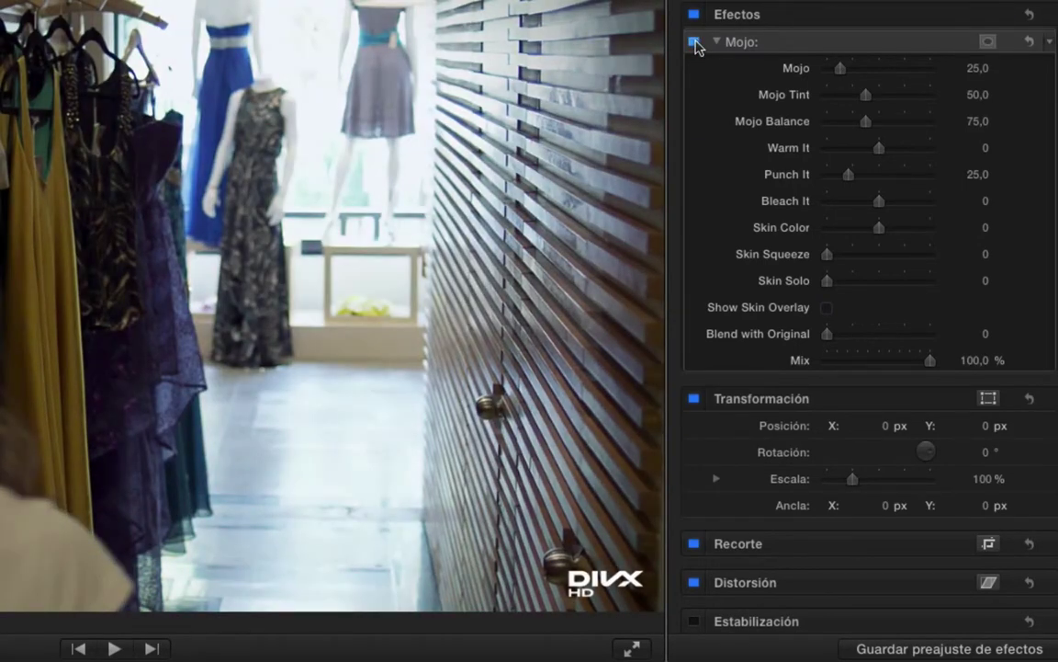
click(694, 42)
click(694, 42)
click(694, 43)
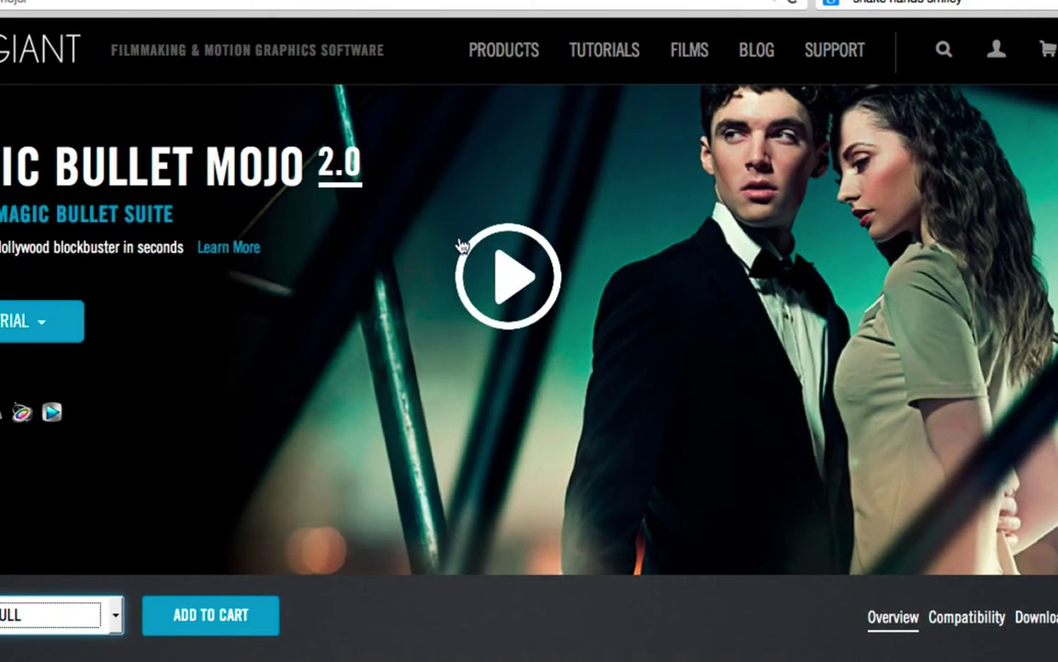
With Show Skin Overlay on for the portrait shot, set Skin Color to -30, Mojo to 57 and Mojo Tint to 241.
mouse_move(510, 59)
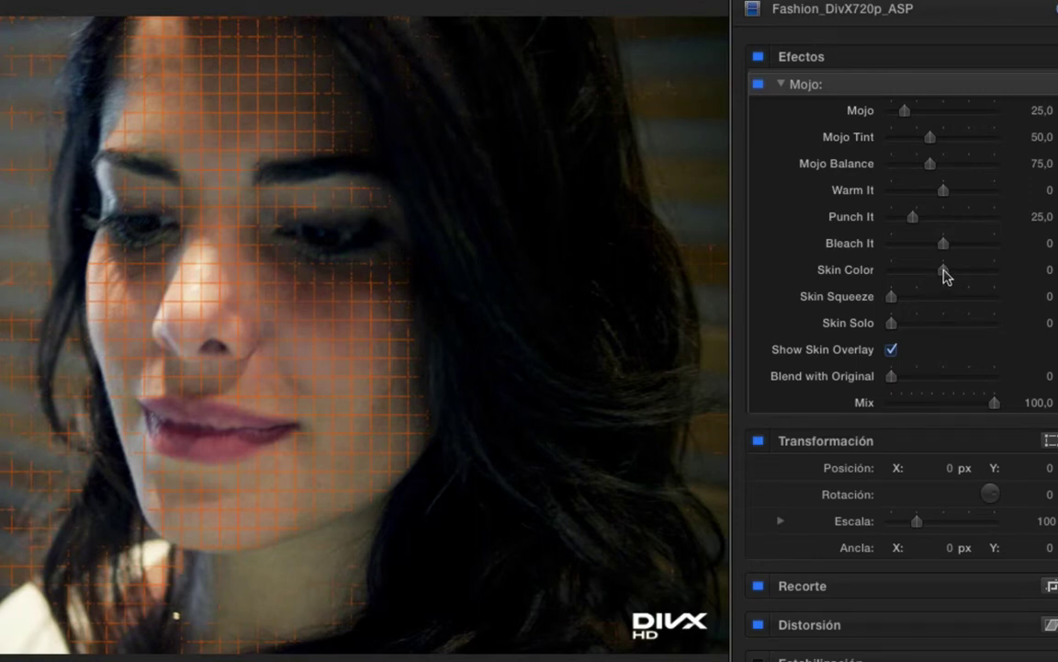
mouse_move(947, 274)
mouse_down()
mouse_move(918, 274)
mouse_move(930, 273)
mouse_up()
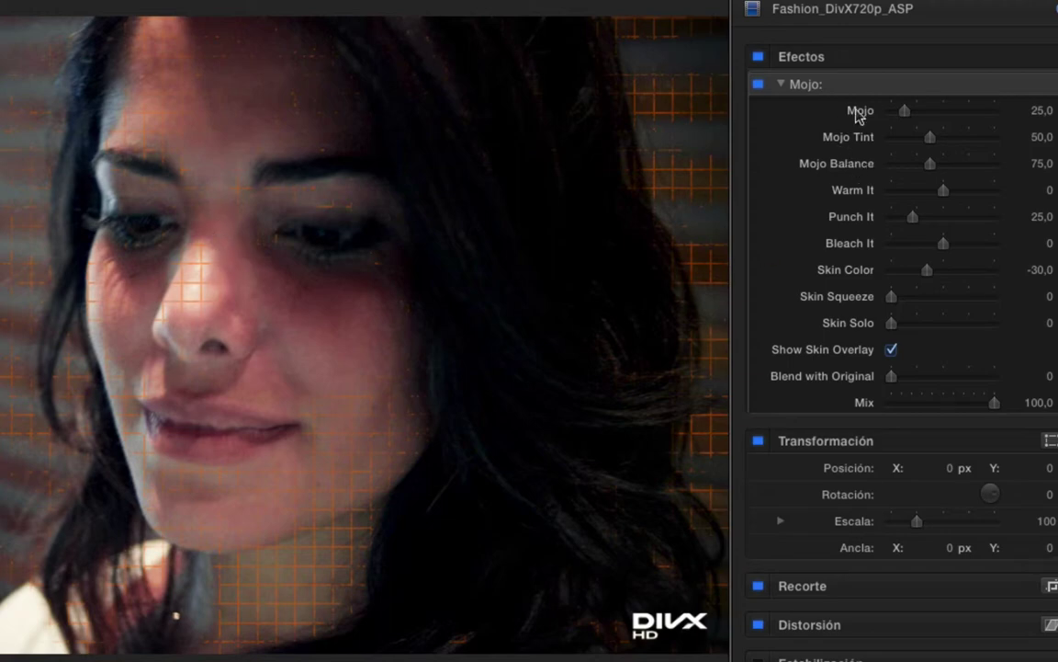
drag(905, 112, 981, 144)
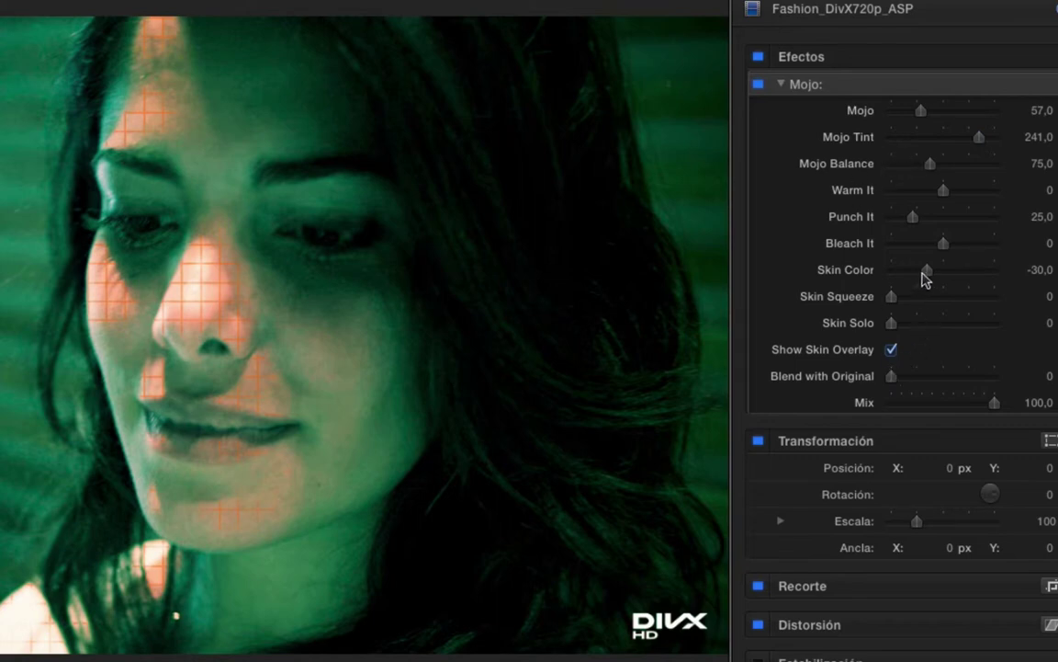
Set Skin Squeeze to 5 and Skin Color to -42 on the portrait shot.
mouse_move(925, 280)
mouse_down()
mouse_move(1008, 274)
mouse_move(895, 277)
mouse_move(931, 282)
mouse_up()
drag(896, 306, 857, 331)
click(933, 272)
mouse_move(935, 278)
mouse_down()
mouse_move(965, 276)
mouse_move(913, 277)
mouse_move(921, 272)
mouse_up()
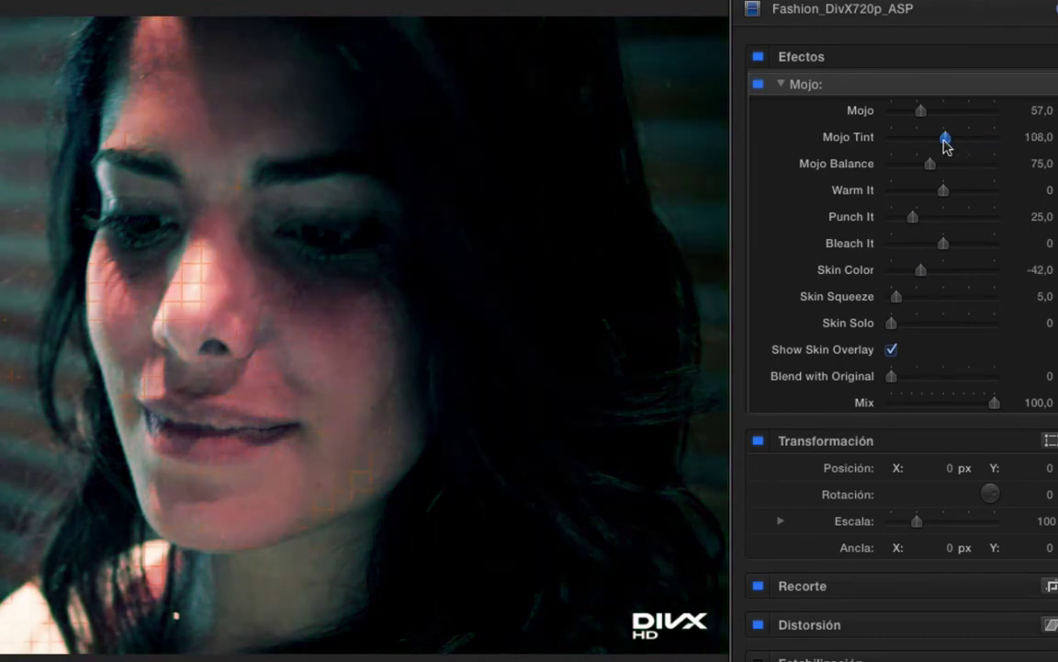